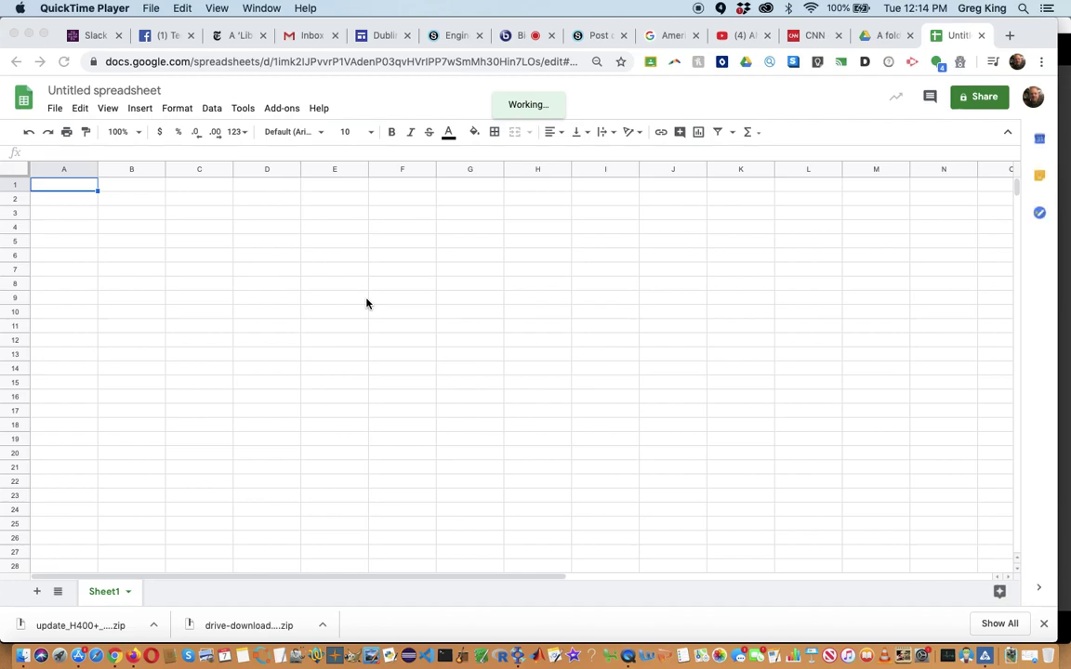
- Import SampleRankedVotes.csv from the Desktop, replacing the current spreadsheet
click(53, 111)
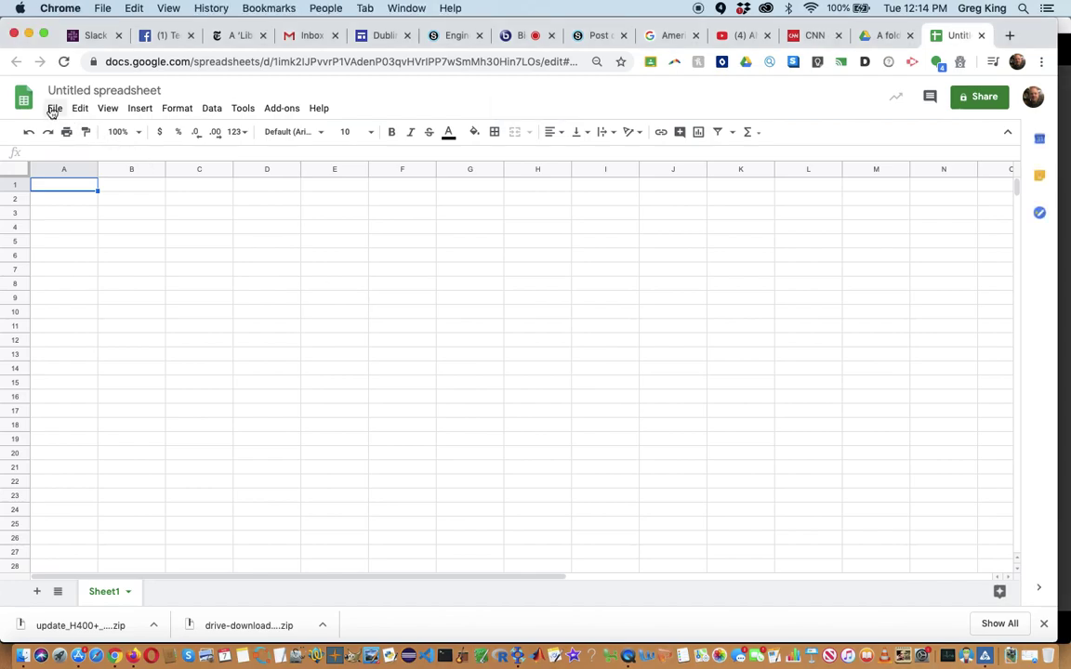
click(54, 110)
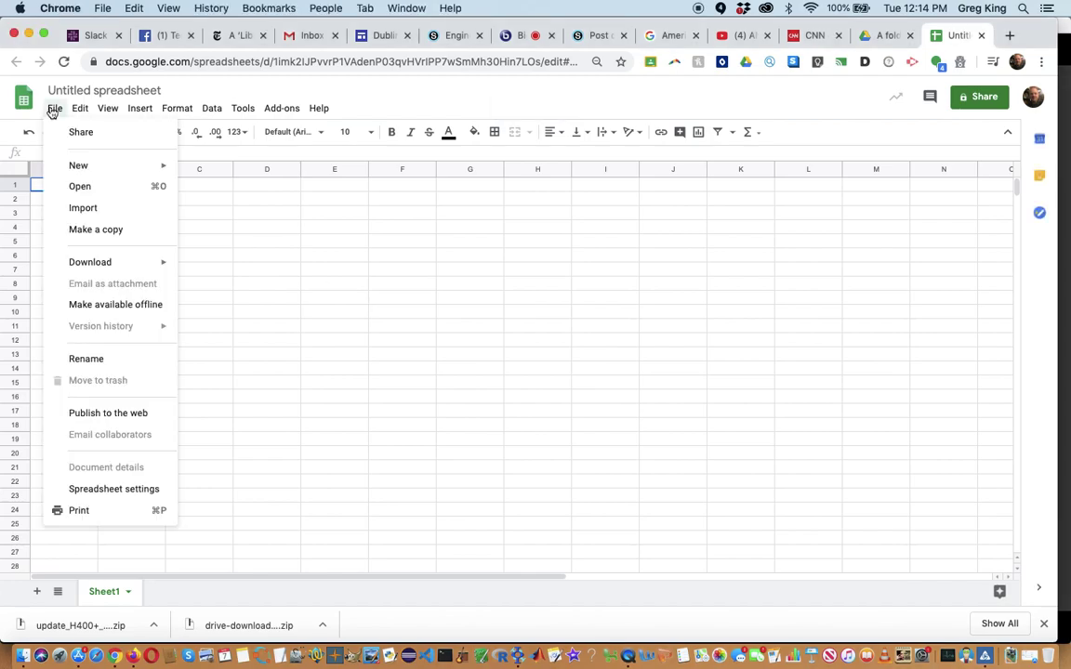
click(91, 207)
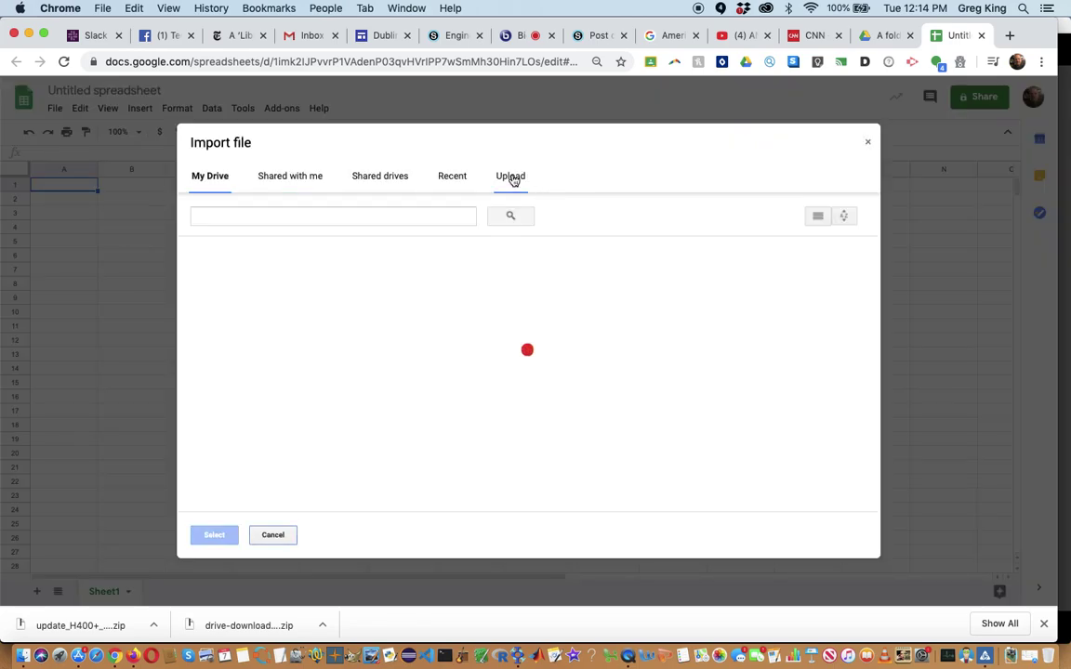
click(513, 180)
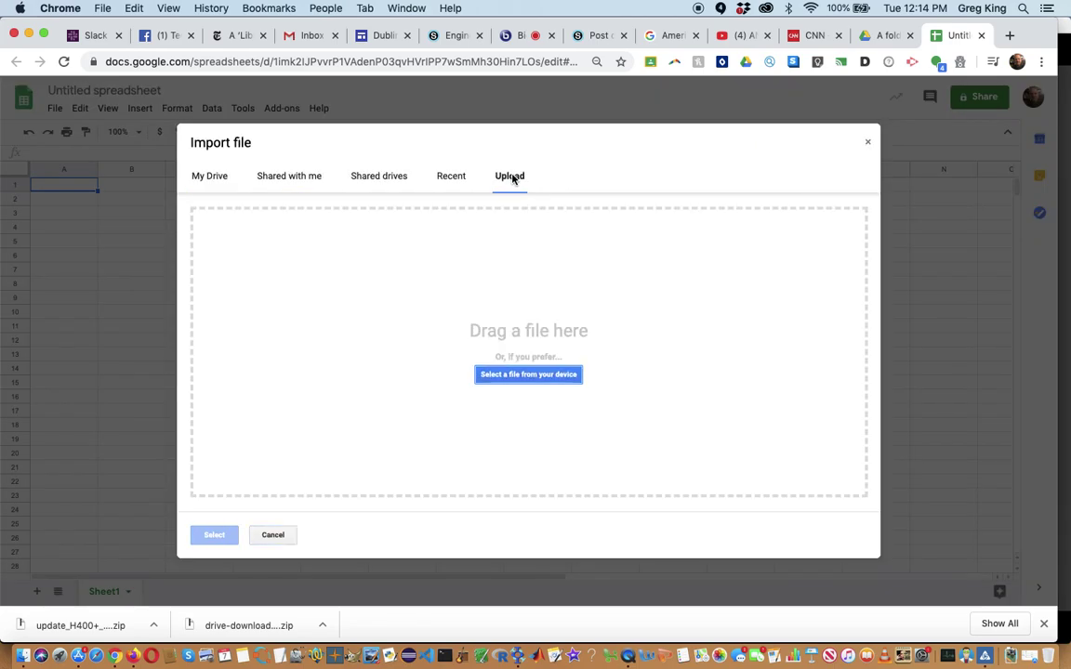
click(23, 655)
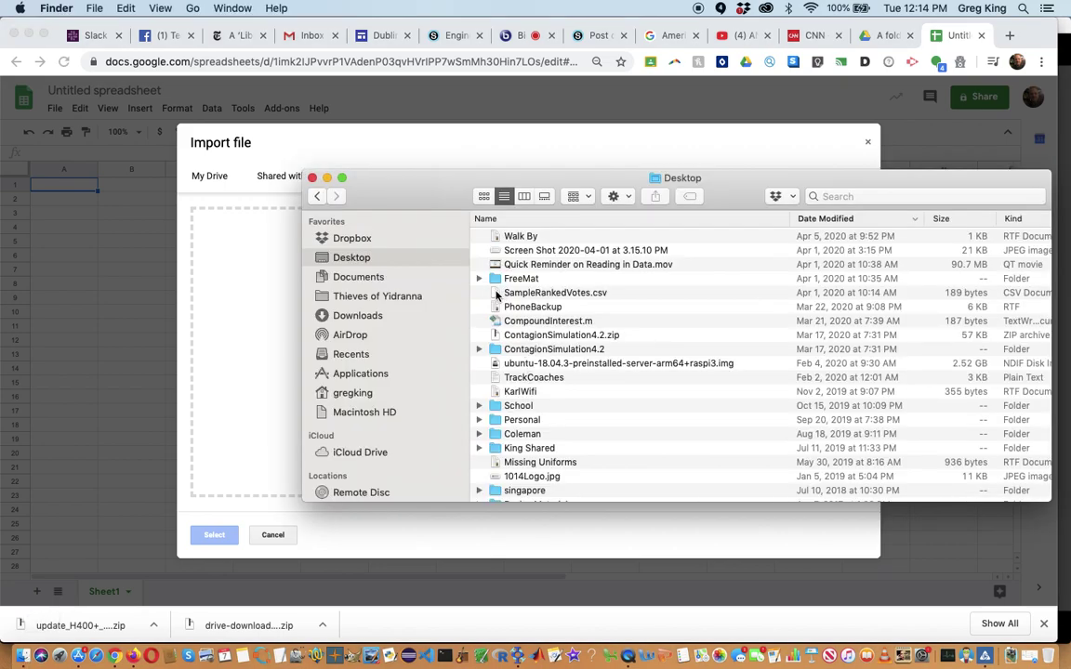
drag(497, 294, 247, 343)
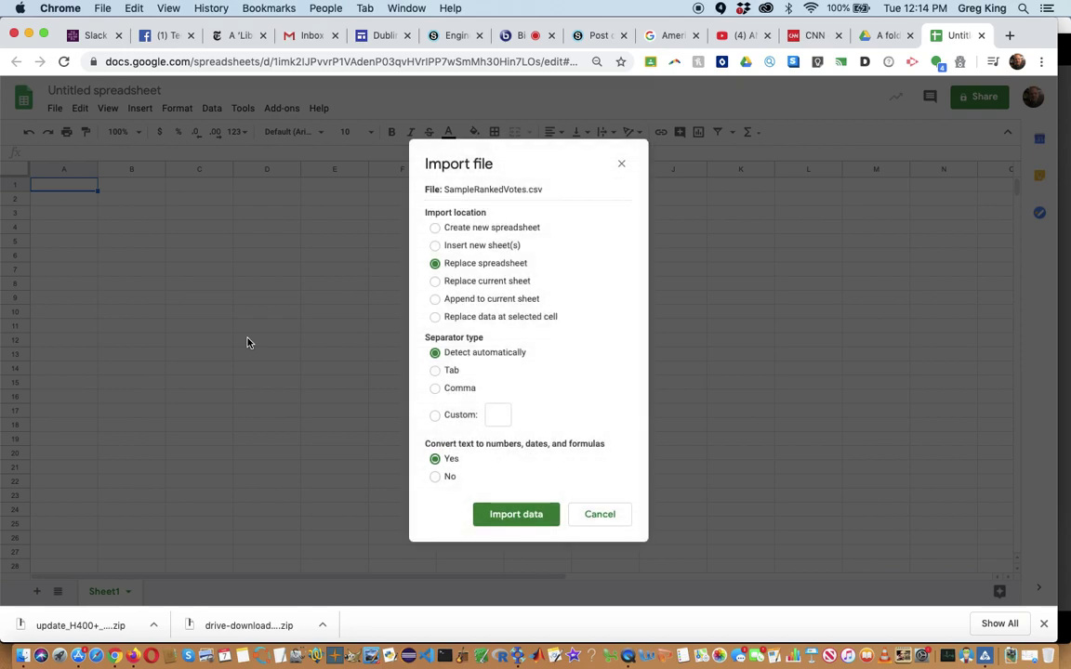
click(495, 515)
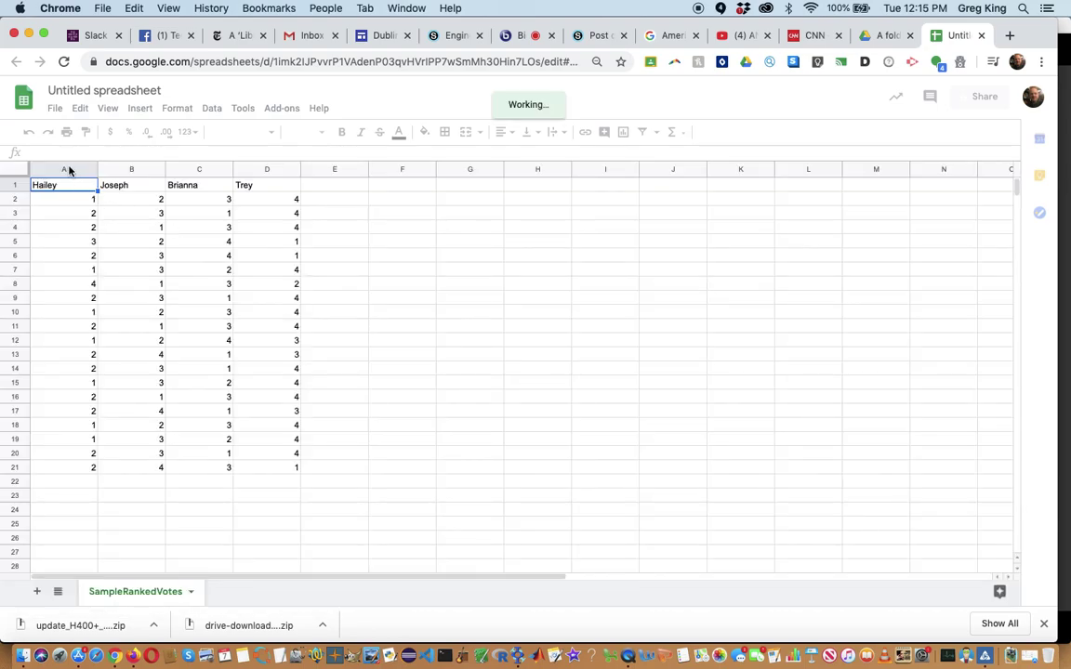
- Center-align columns A–D holding the Hailey, Joseph, Brianna and Trey rankings
click(77, 167)
drag(77, 167, 259, 172)
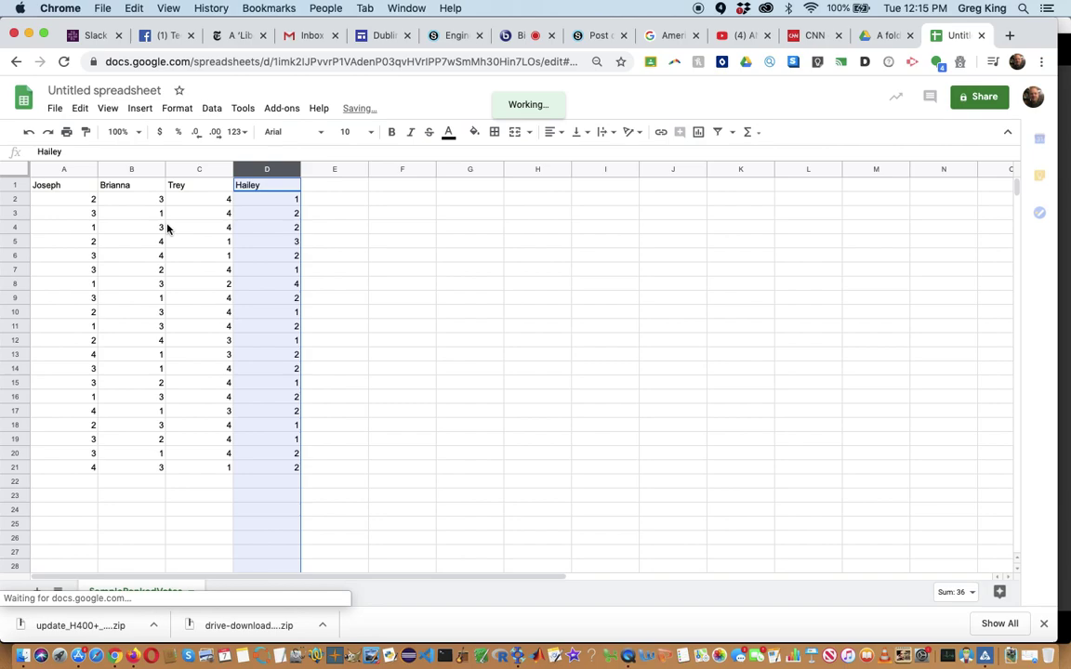
key(super+z)
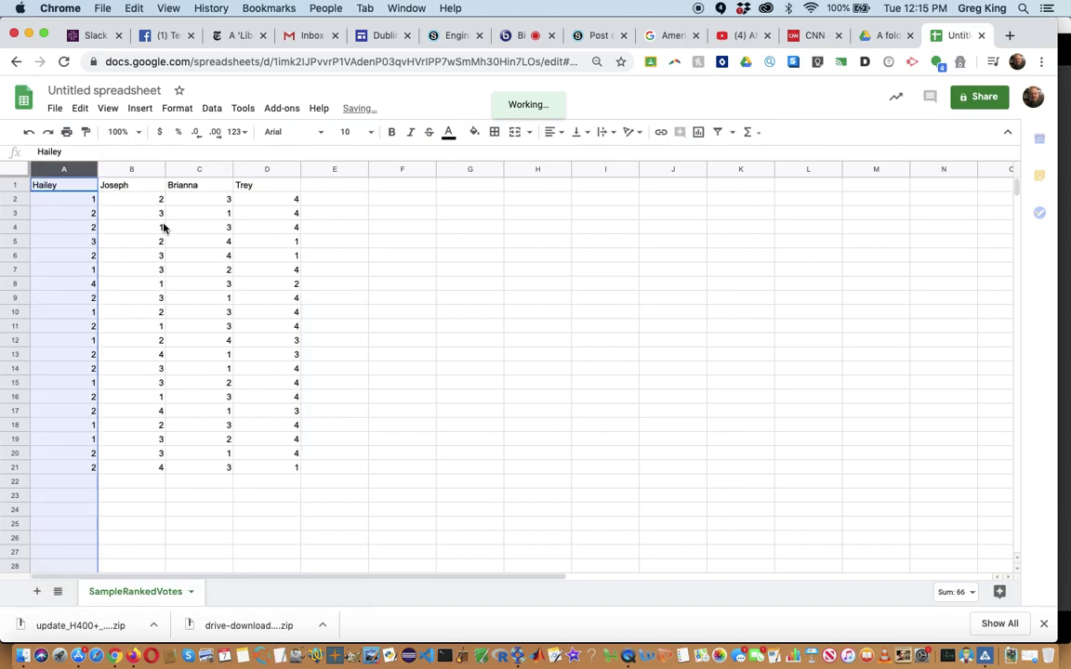
click(82, 271)
drag(48, 167, 258, 176)
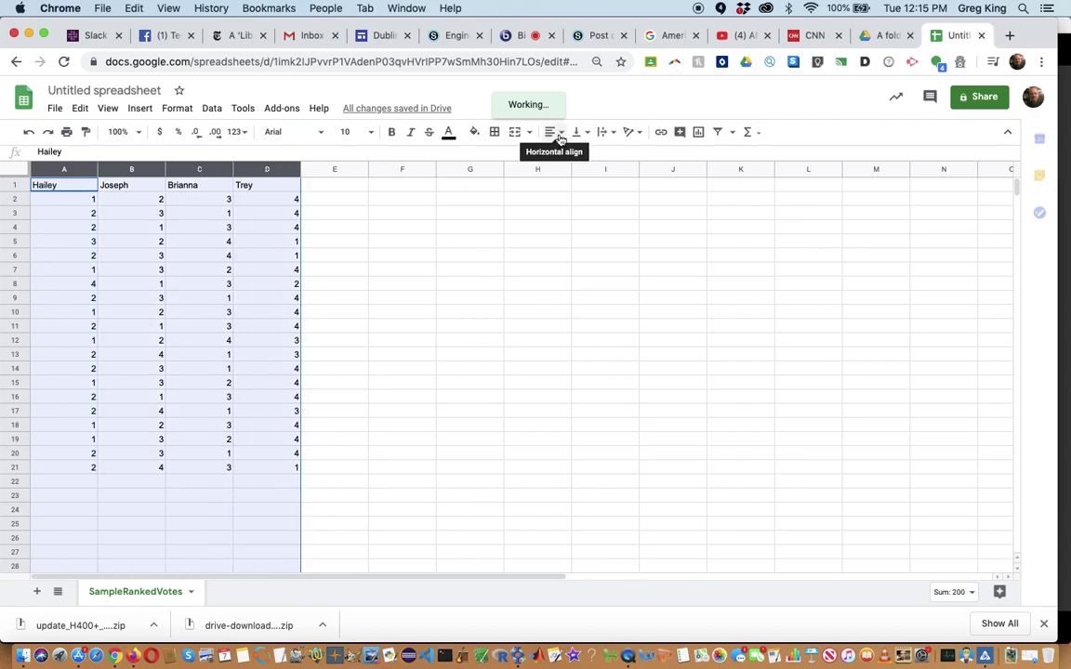
click(557, 136)
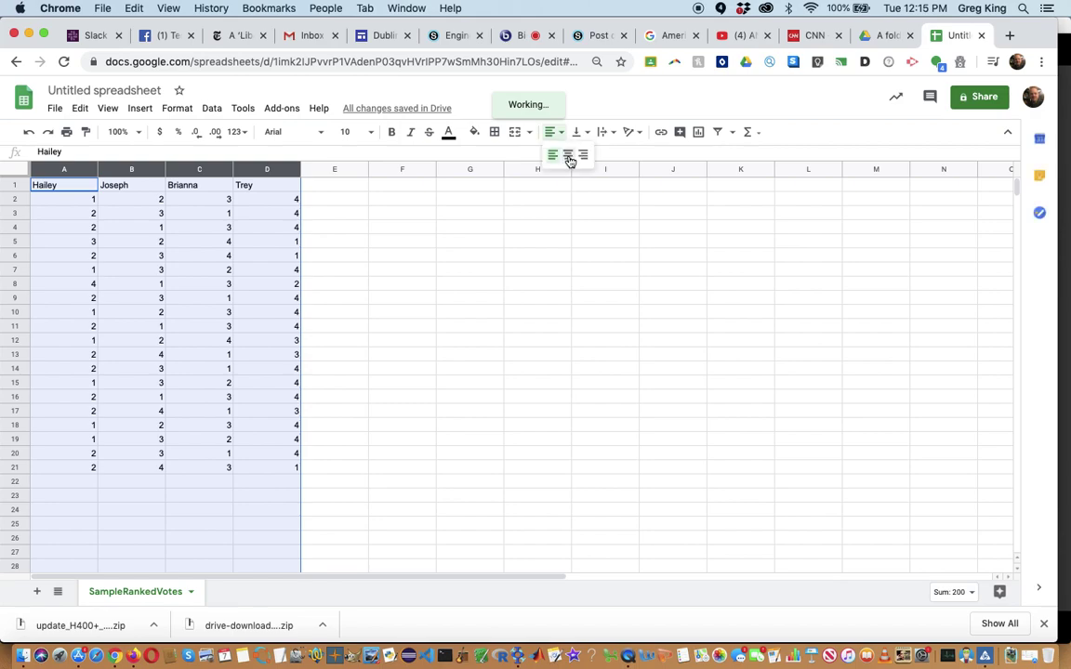
click(569, 158)
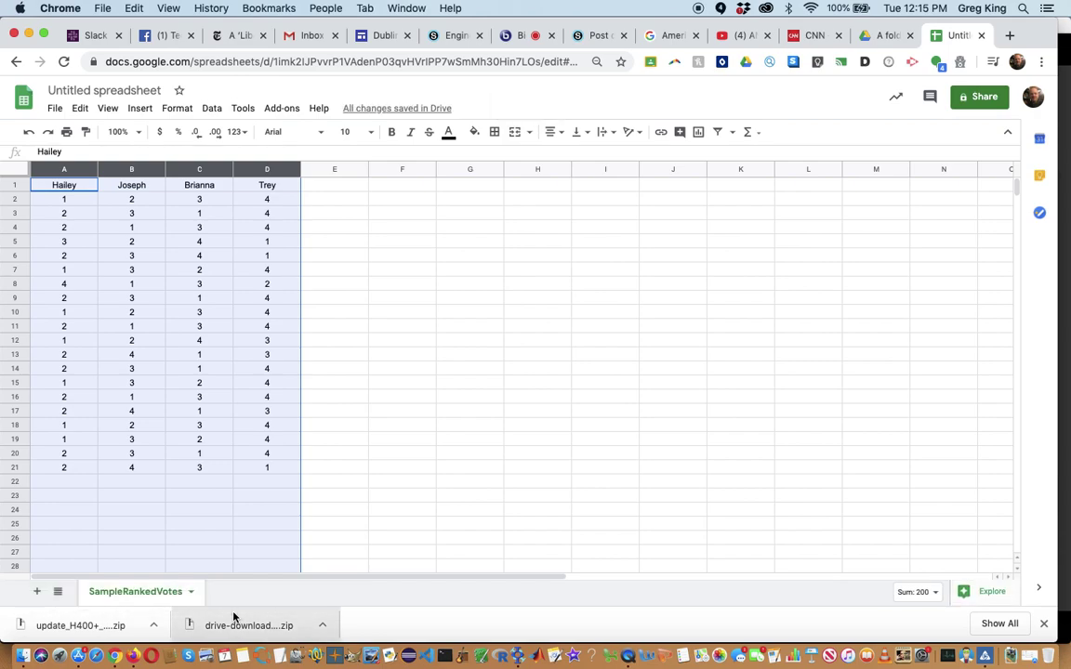
click(82, 503)
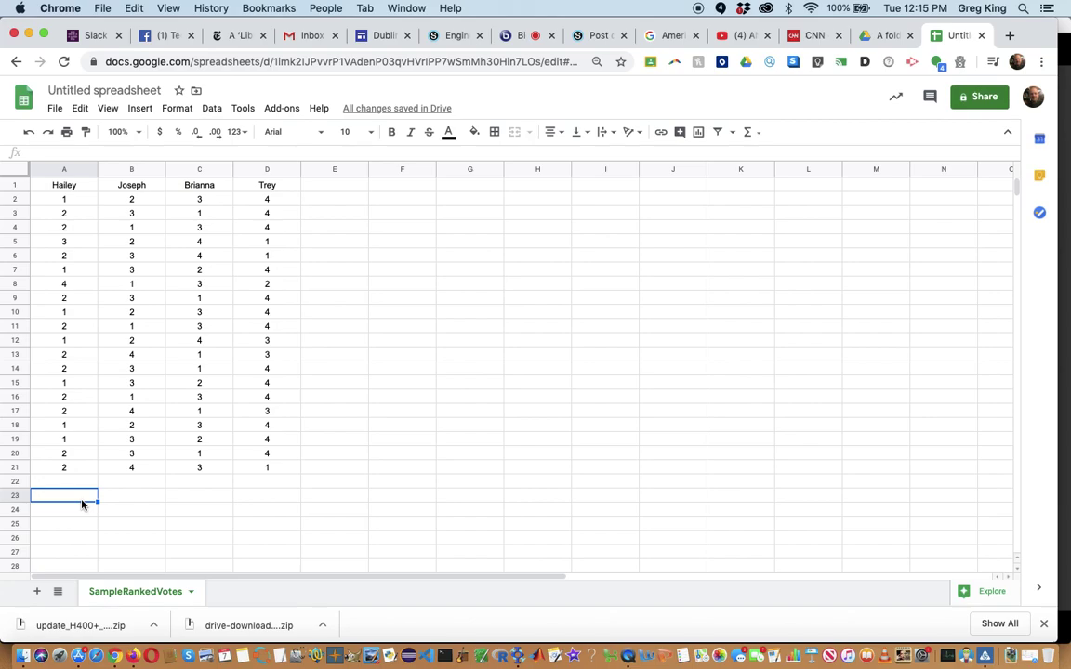
- Enter =countif(A2:A21,"=1") in A23 to count Hailey's first-choice votes
text(=count)
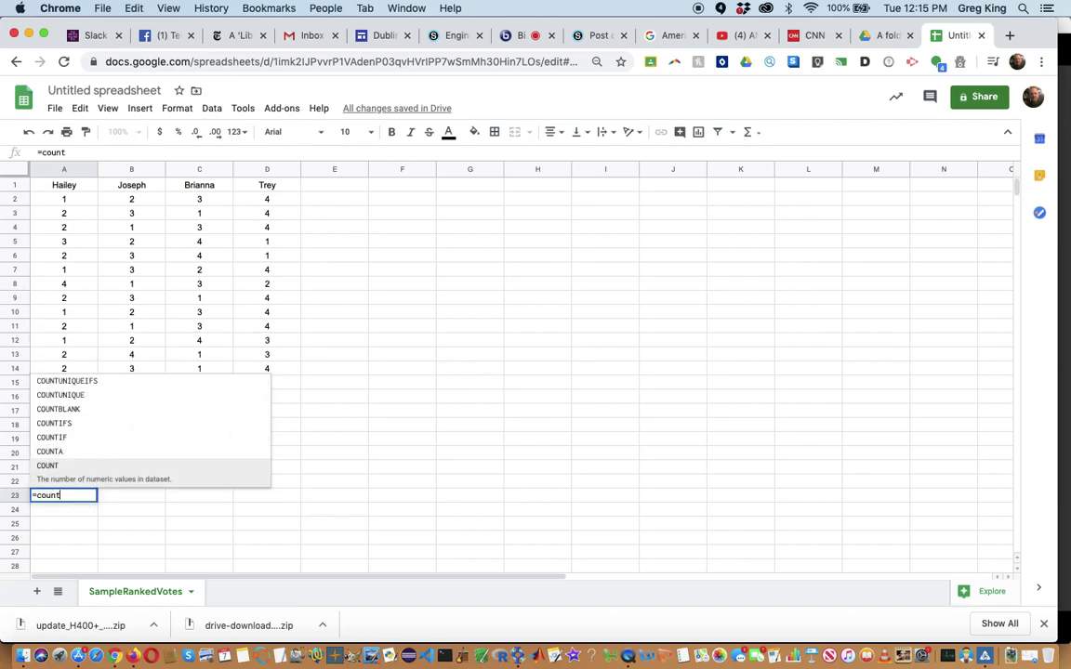
text(if()
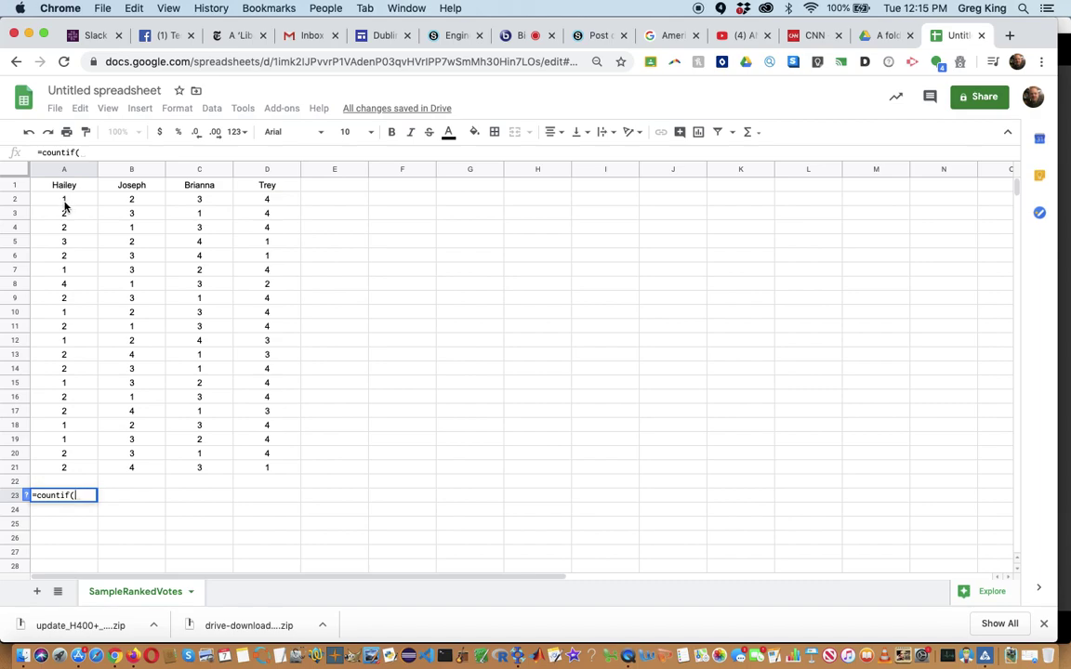
text(a2:)
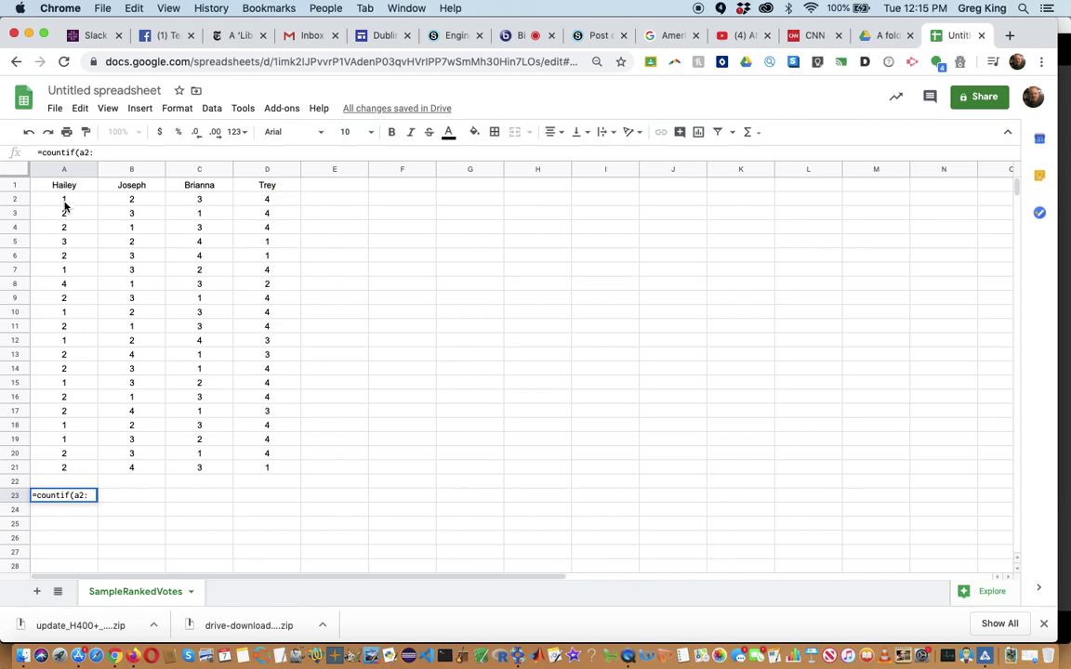
text(a21)
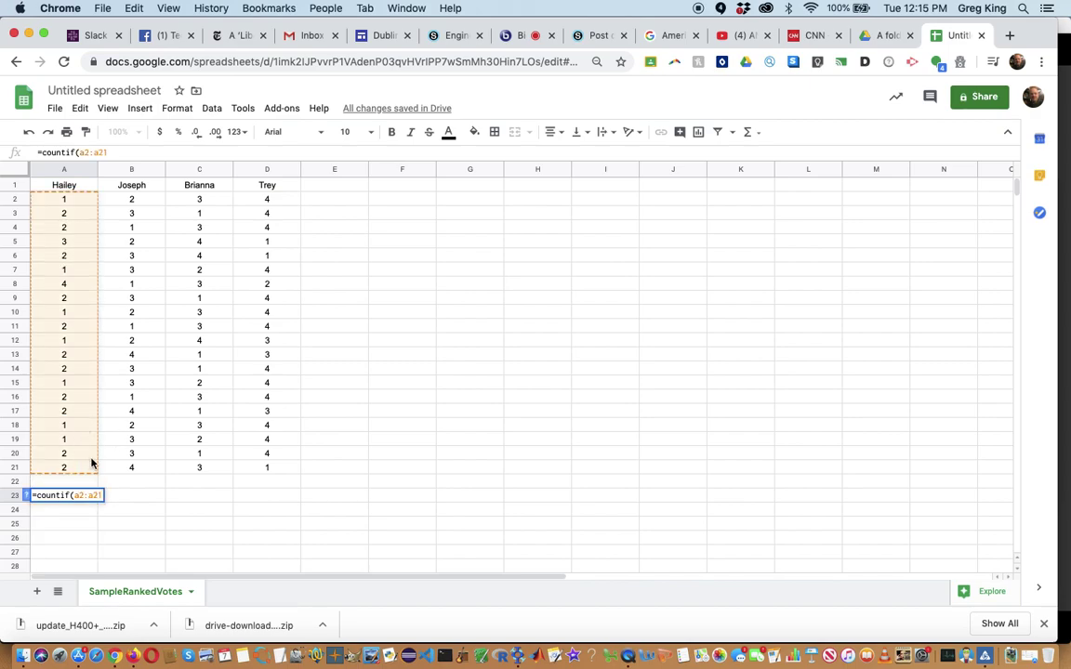
key(BackSpace)
key(BackSpace)
key(BackSpace)
key(BackSpace)
key(BackSpace)
key(BackSpace)
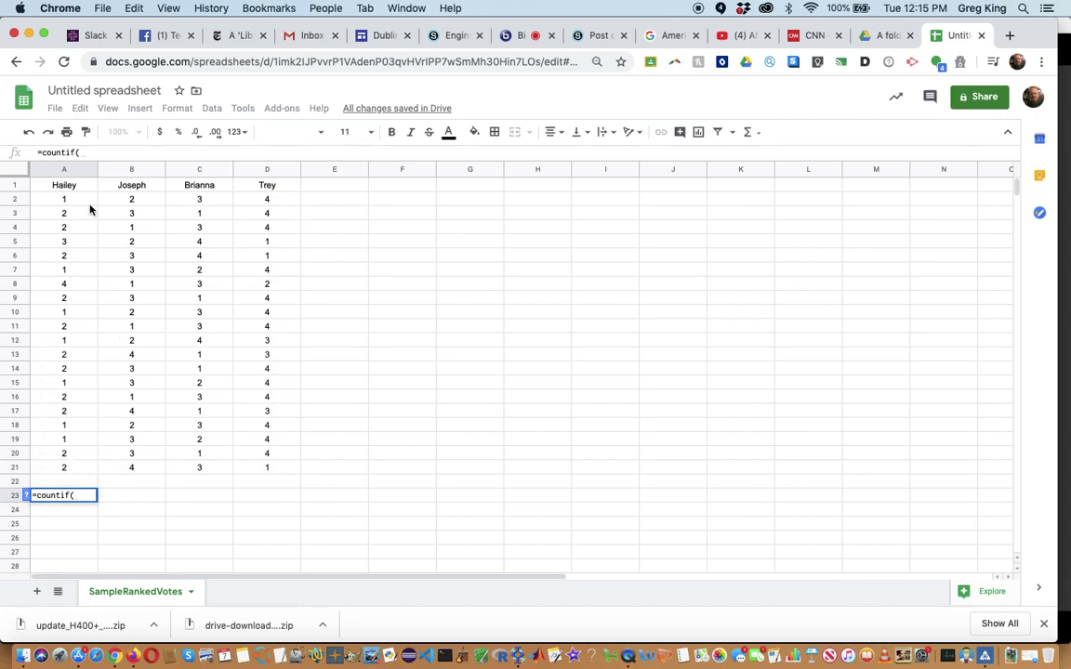
drag(89, 208, 80, 476)
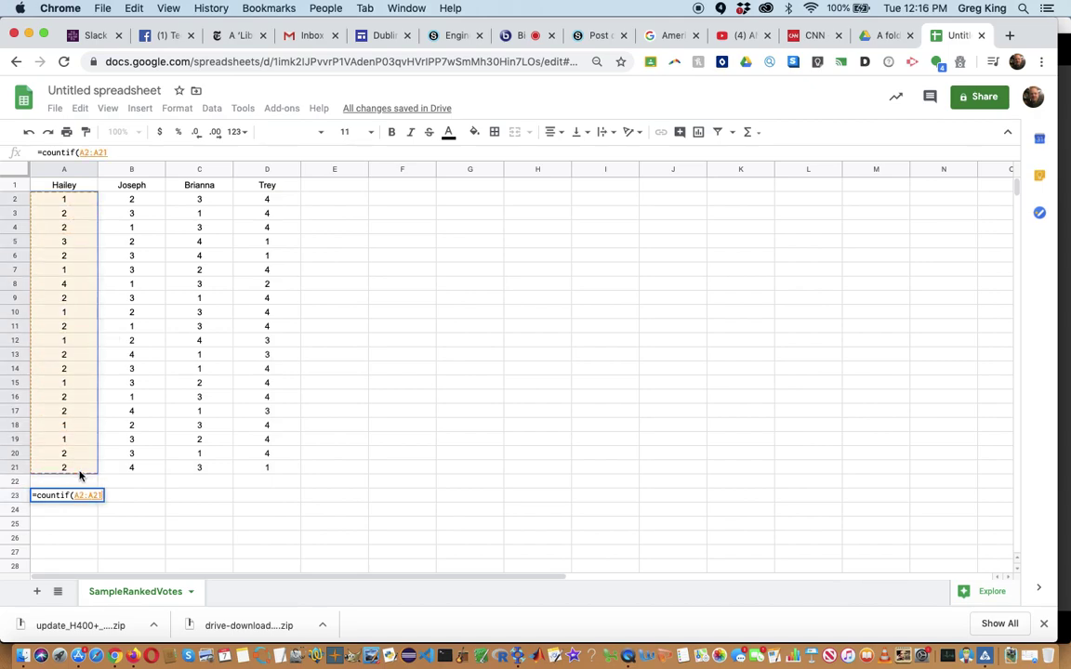
text(,)
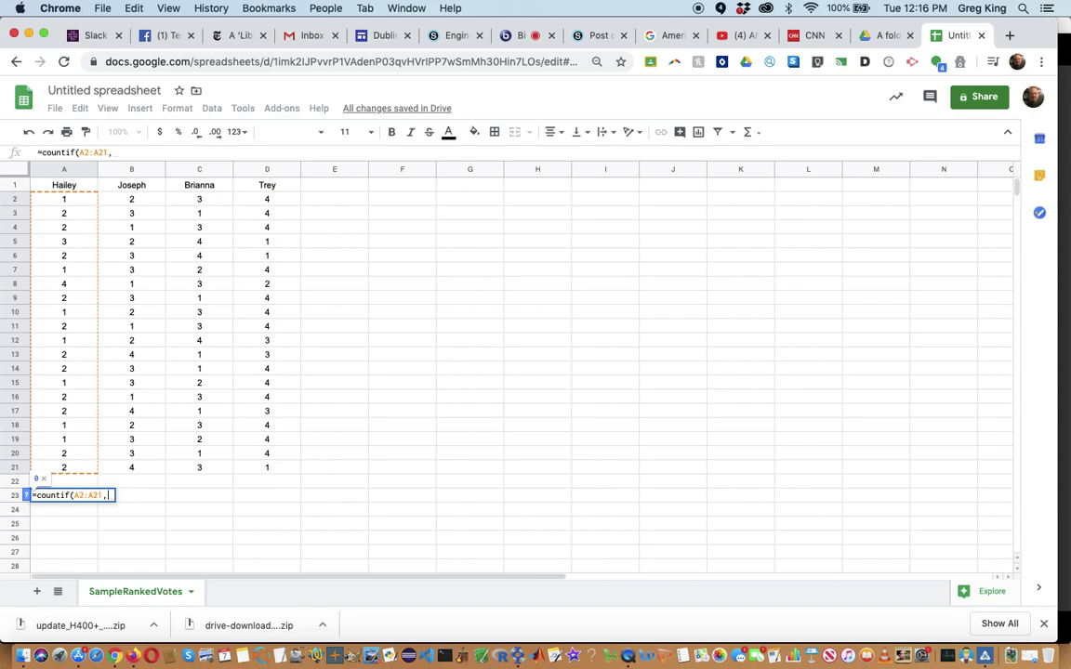
text("=)
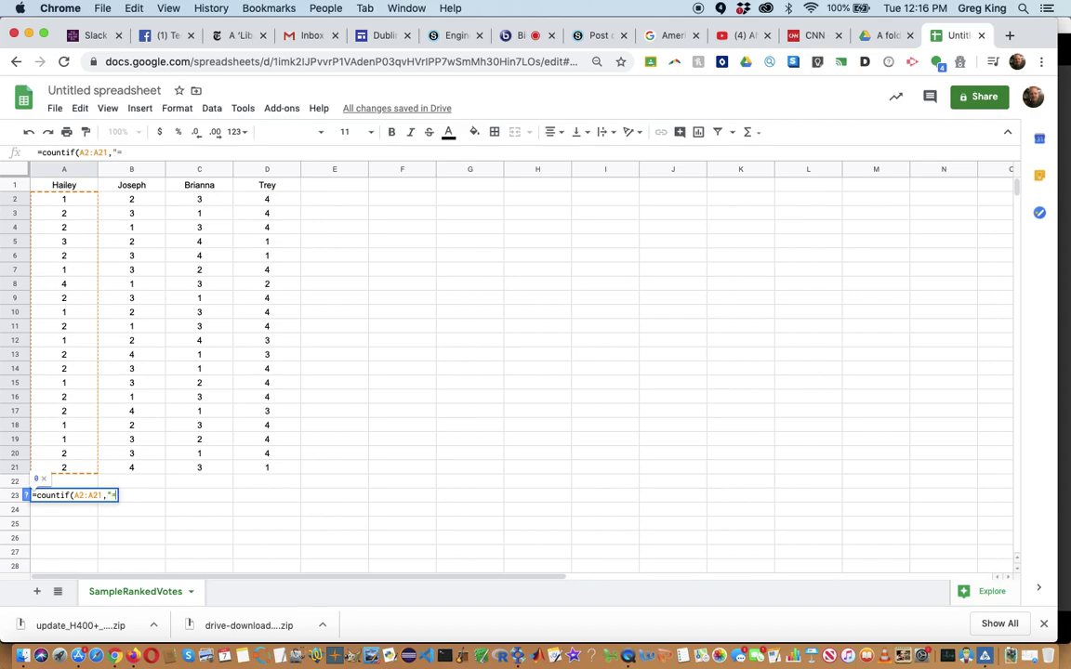
text(1"))
key(Return)
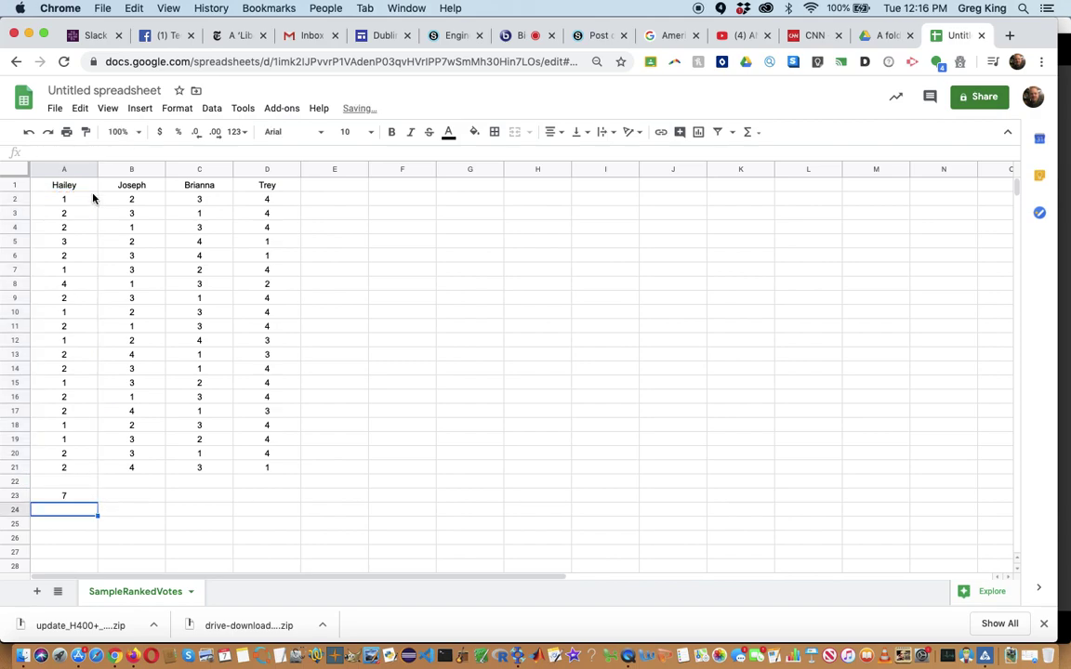
- Fill the tally formula across to D23, giving 7, 4, 6 and 3
click(83, 497)
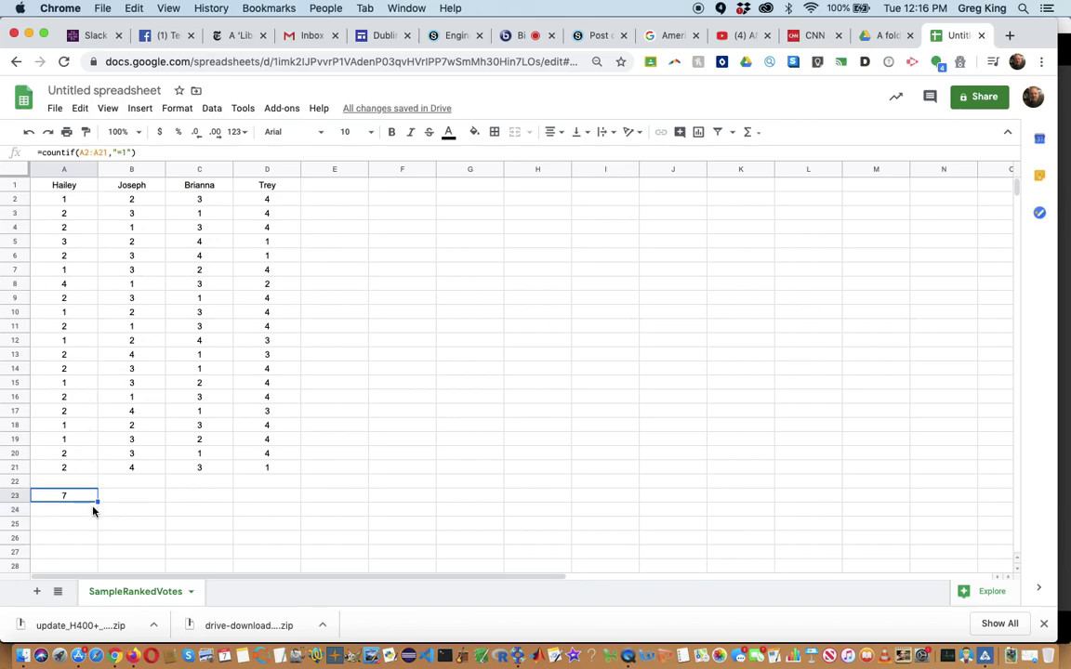
drag(124, 502, 272, 507)
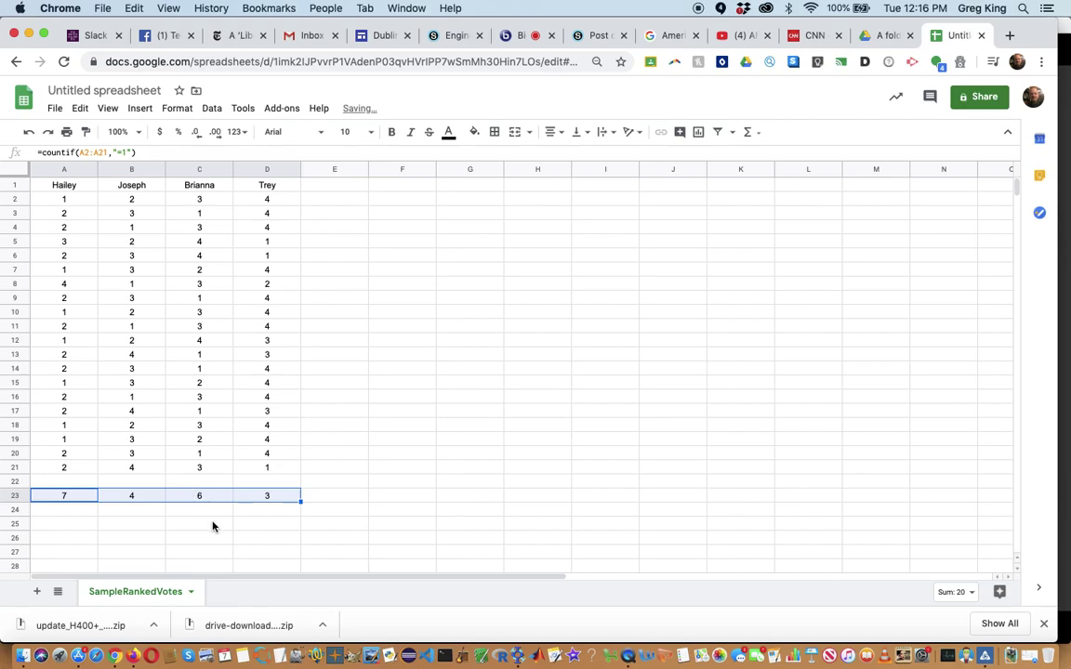
click(290, 527)
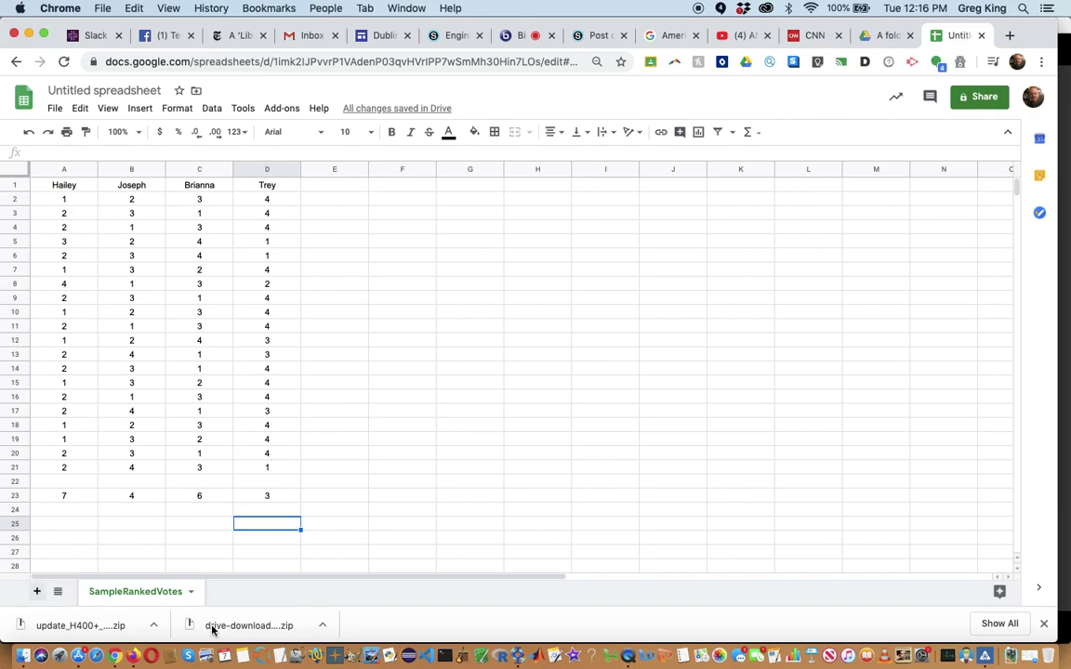
- Add a sheet and rename the first blank sheet tab to Round2
click(37, 591)
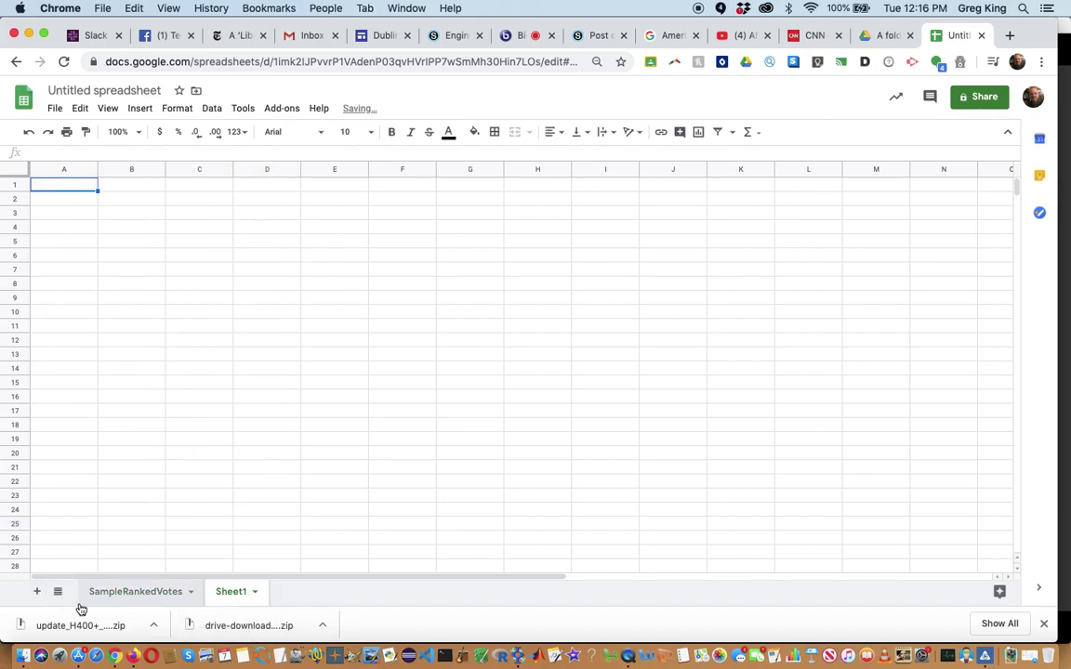
double_click(232, 592)
text(Round2)
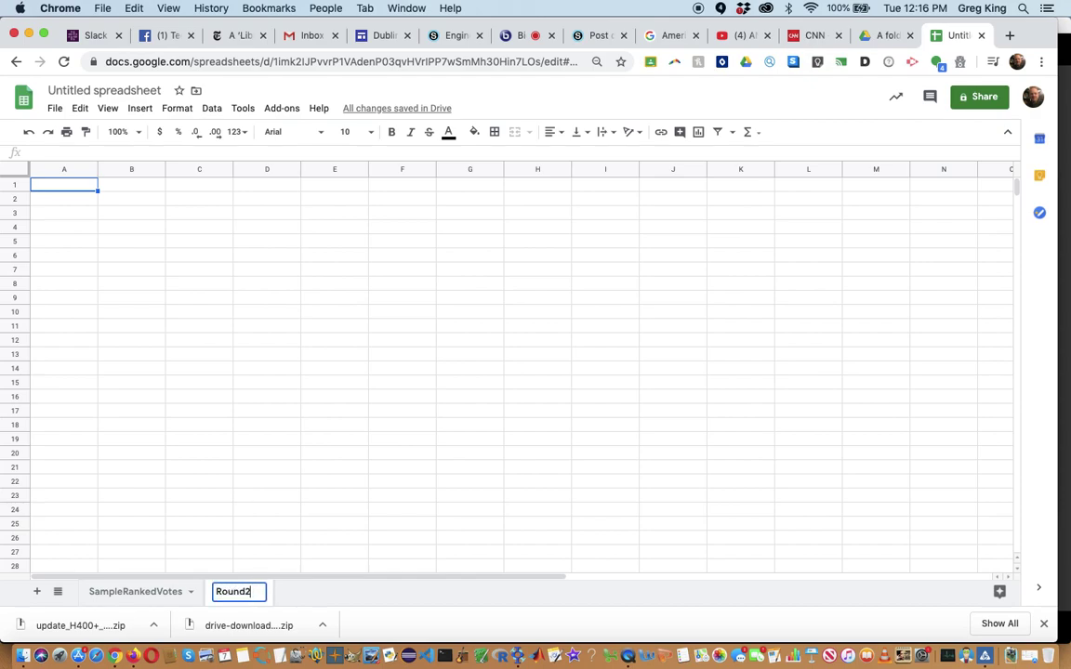
click(189, 514)
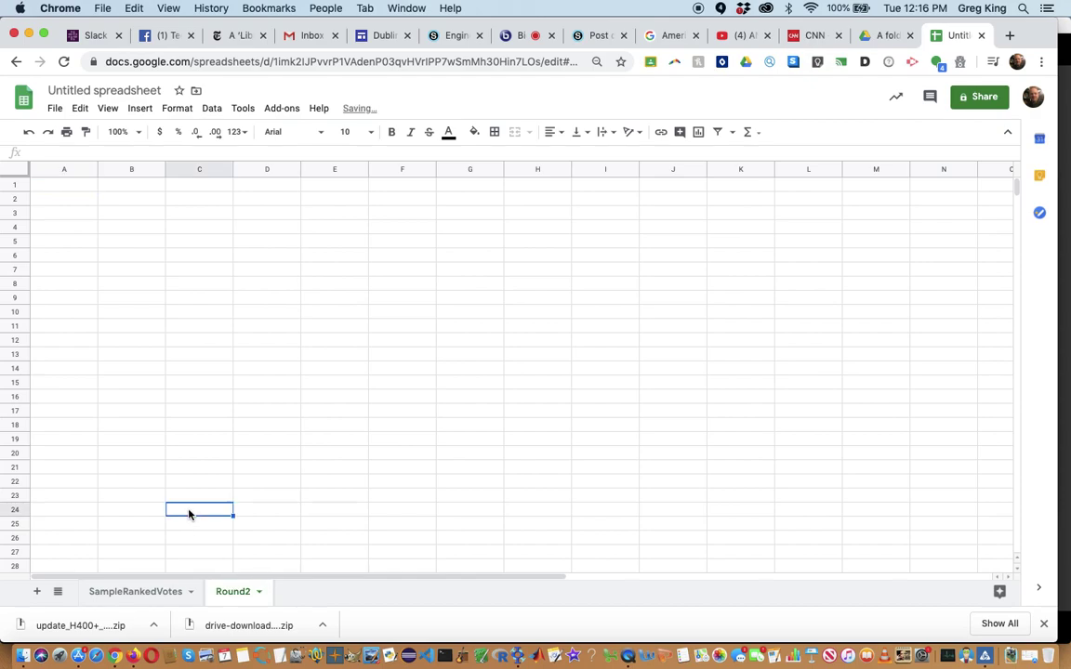
- Copy columns A–D from SampleRankedVotes and paste them into A1 of Round2
click(137, 597)
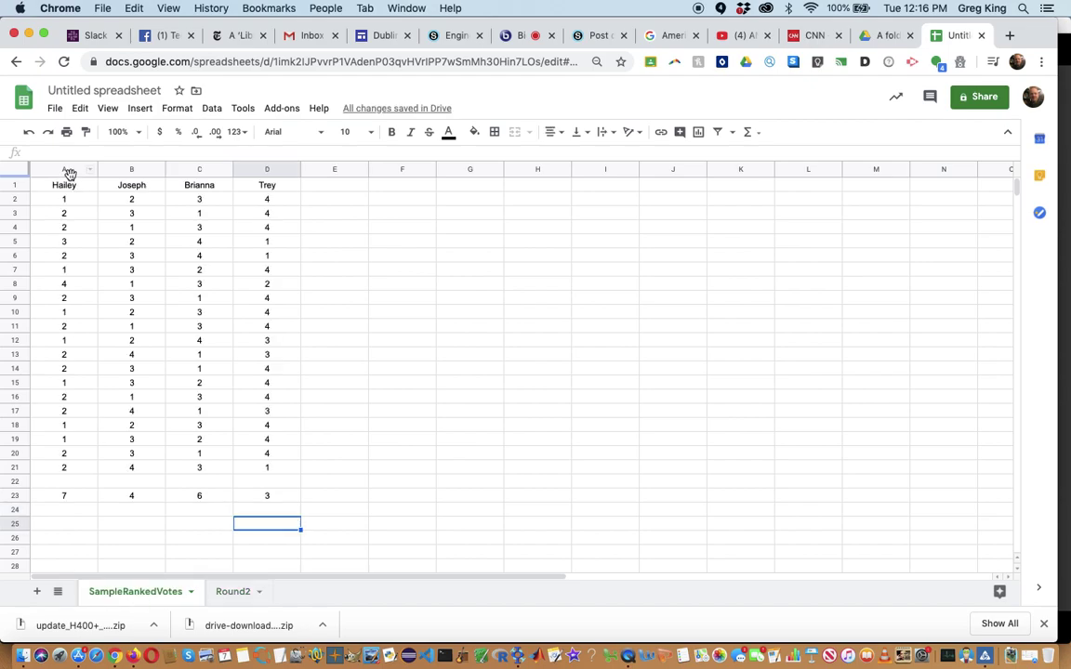
drag(74, 169, 264, 168)
key(ctrl+c)
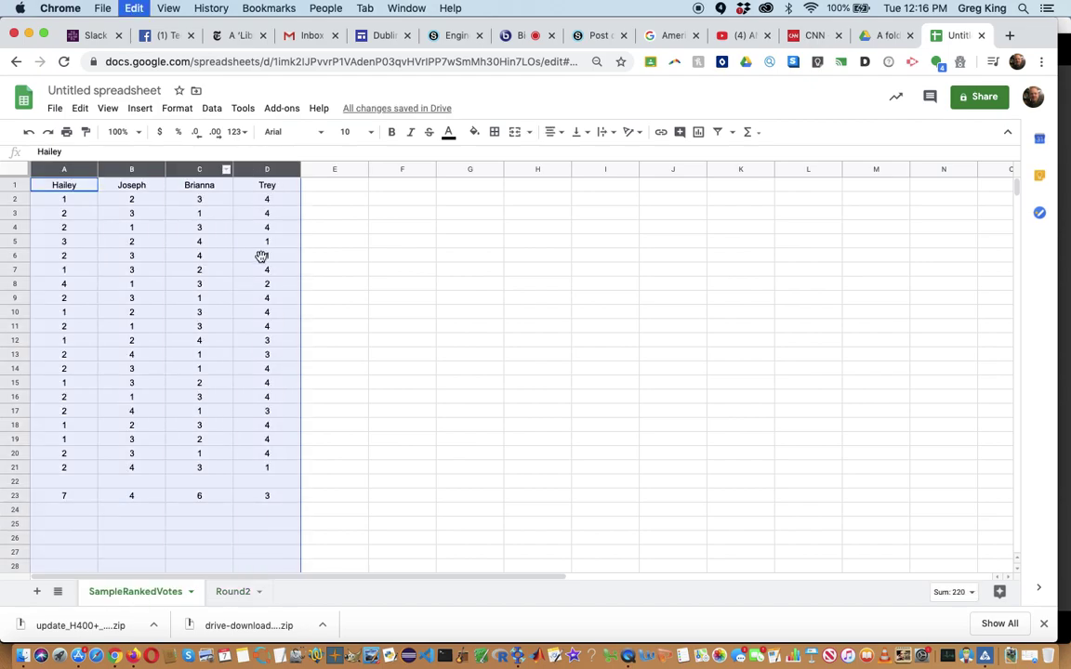
click(239, 592)
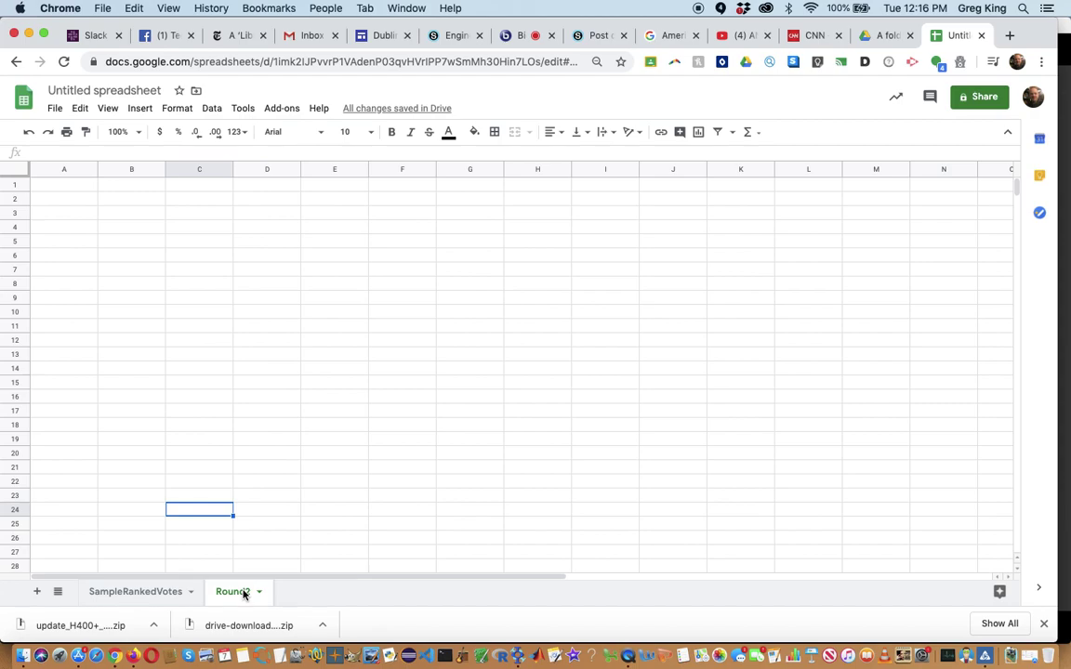
click(80, 189)
key(ctrl+v)
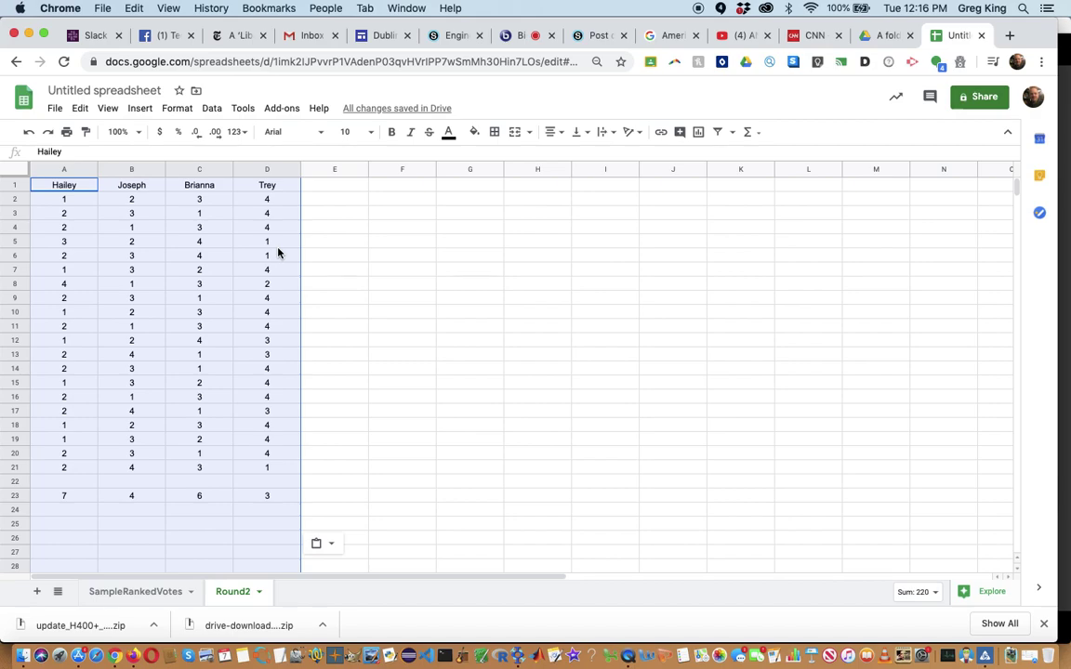
click(201, 247)
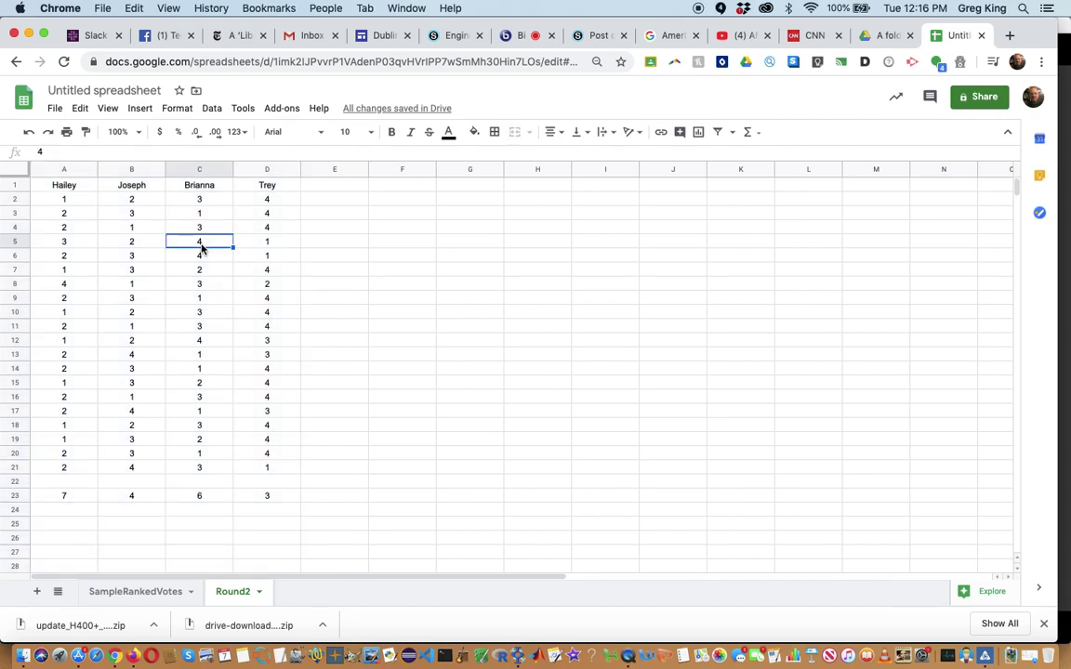
- Re-rank row 5 as 2, 1, 3 and row 6 as 1, 2, 3
text(3)
key(Left)
text(1)
key(Left)
text(2)
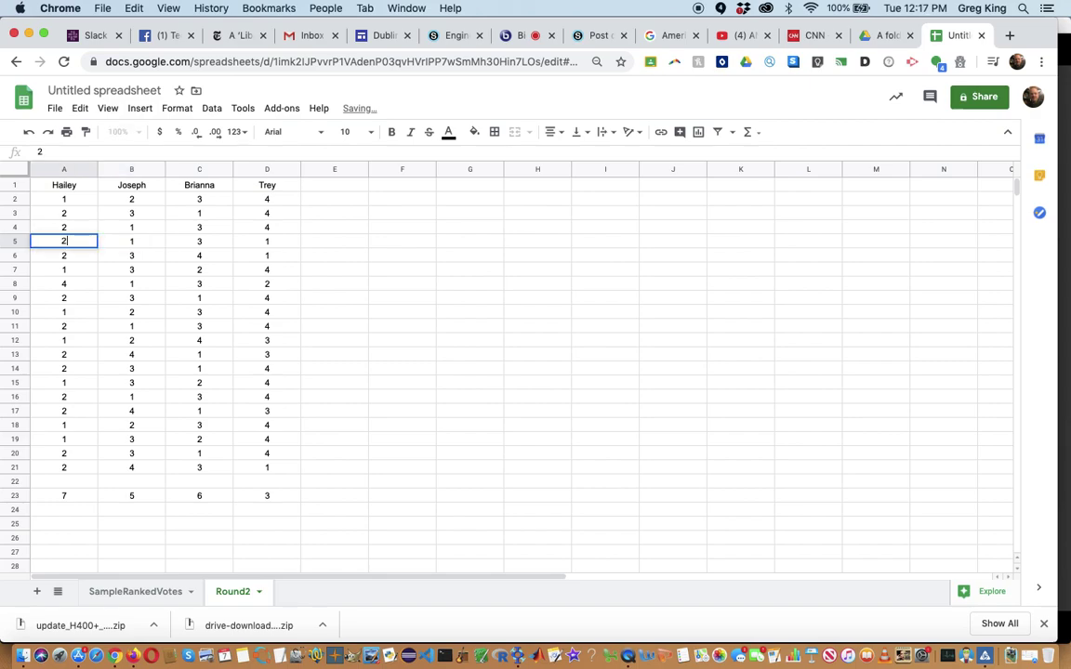
key(Return)
text(1)
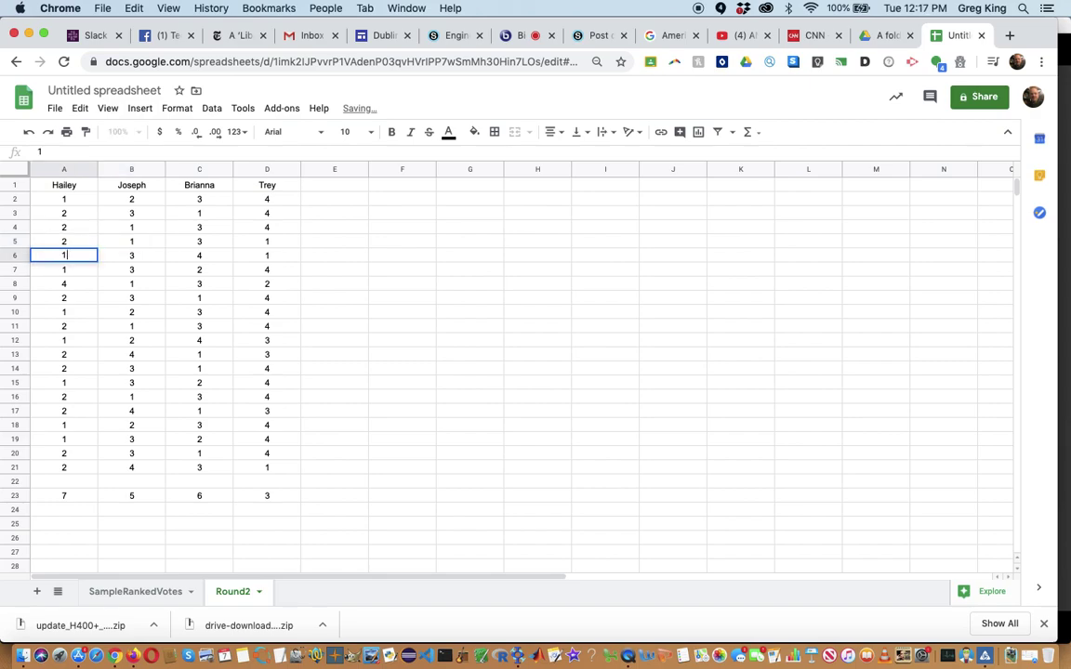
key(Right)
text(2)
key(Right)
text(3)
key(Return)
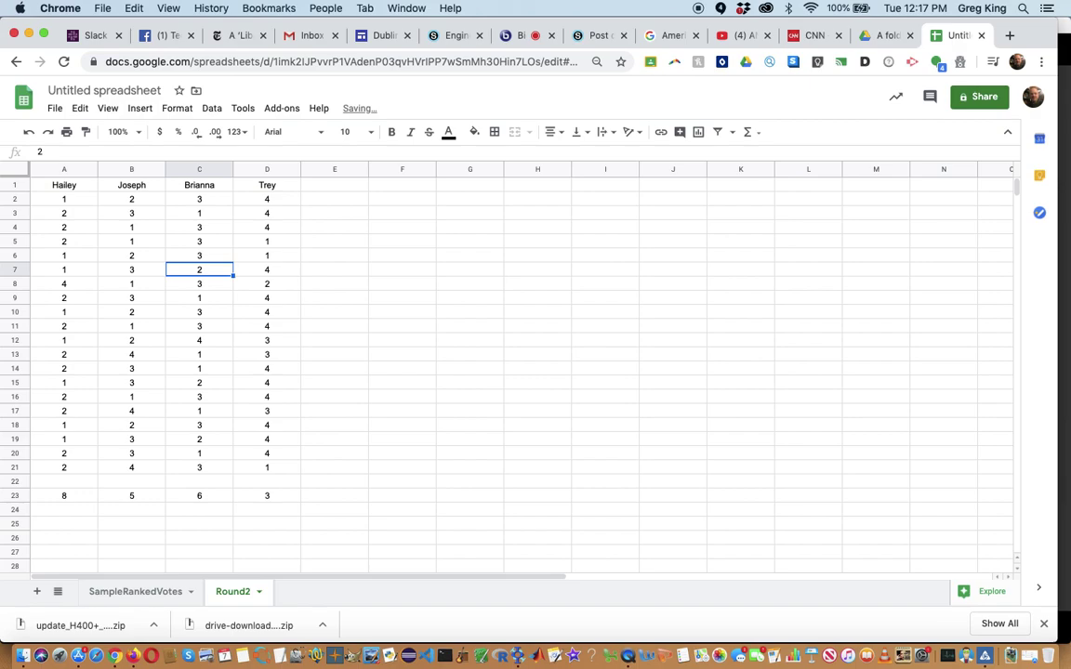
- Re-rank row 21 as Hailey 1, Joseph 3, Brianna 2
click(210, 475)
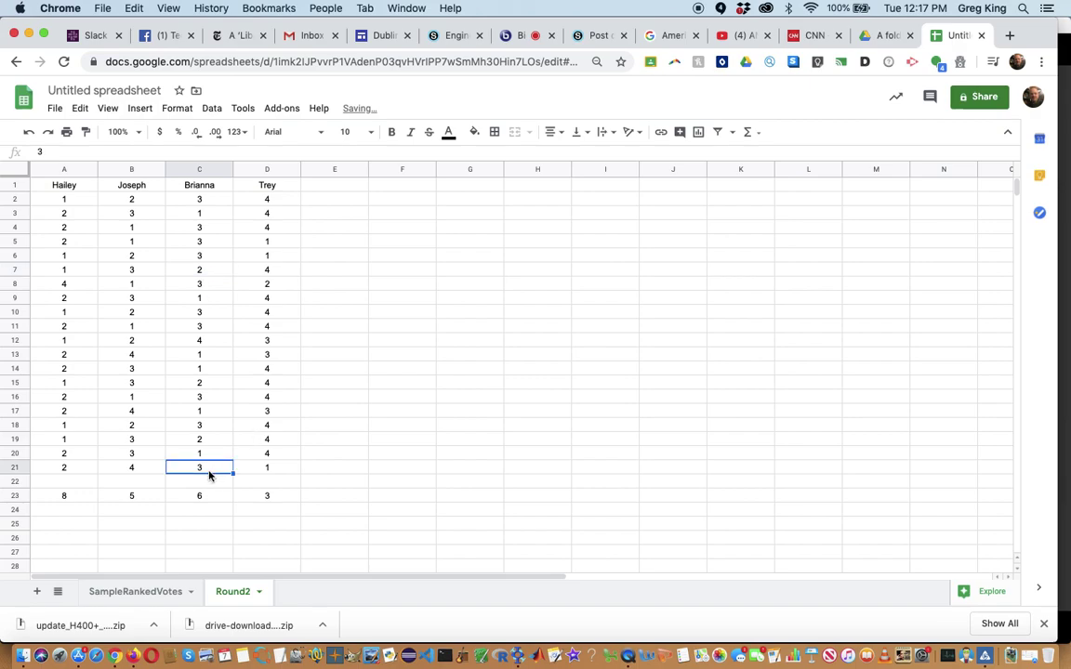
text(2)
key(Left)
text(3)
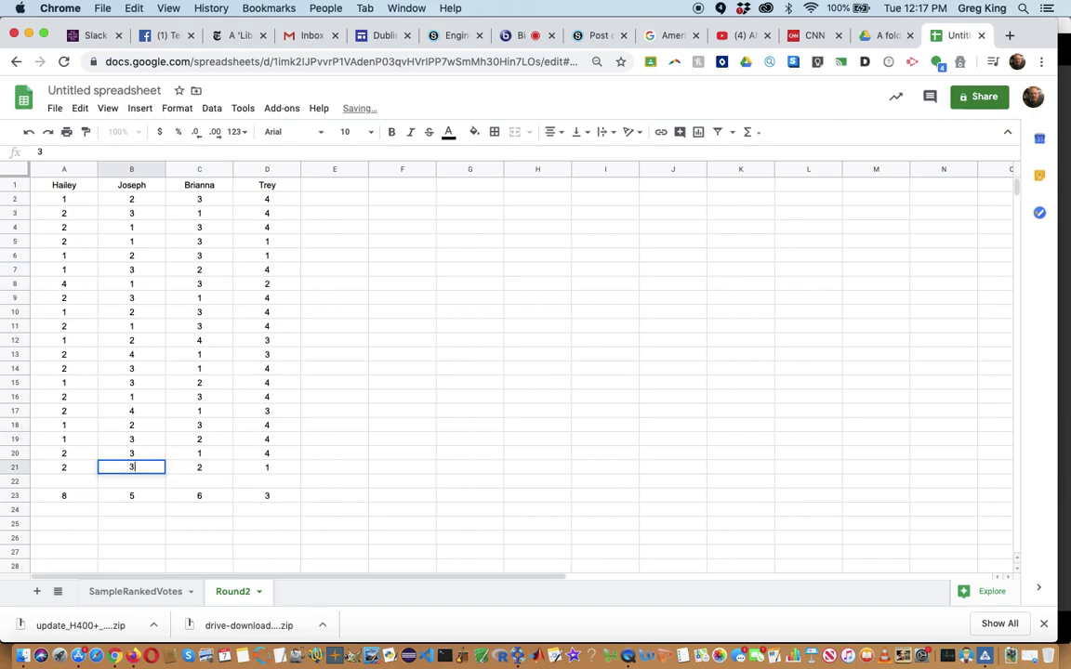
key(Left)
text(1)
key(Return)
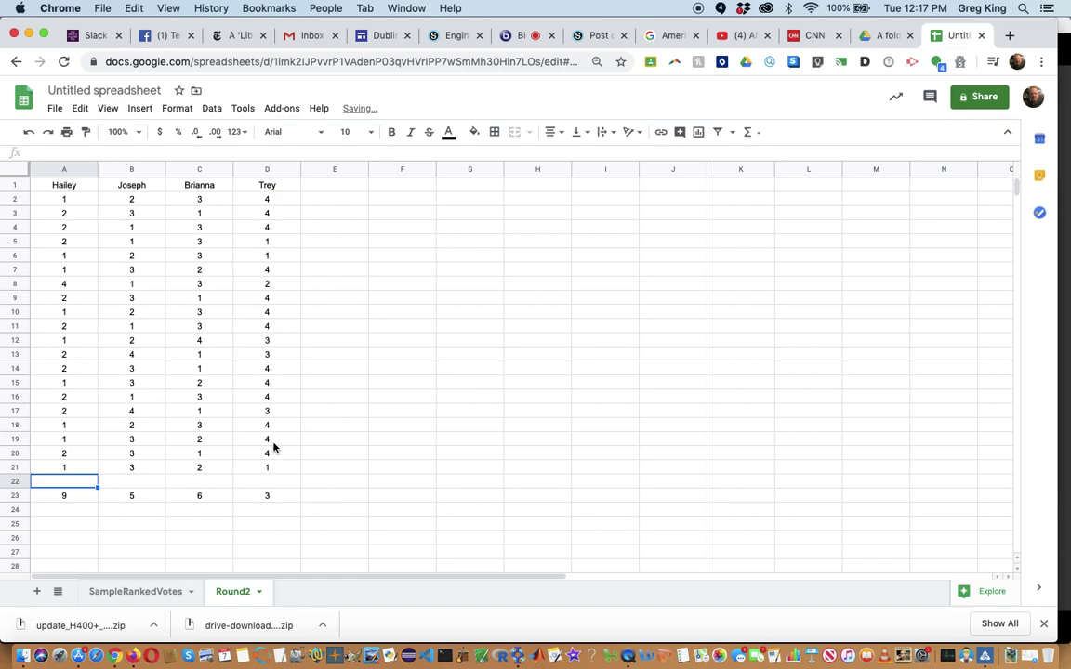
click(198, 285)
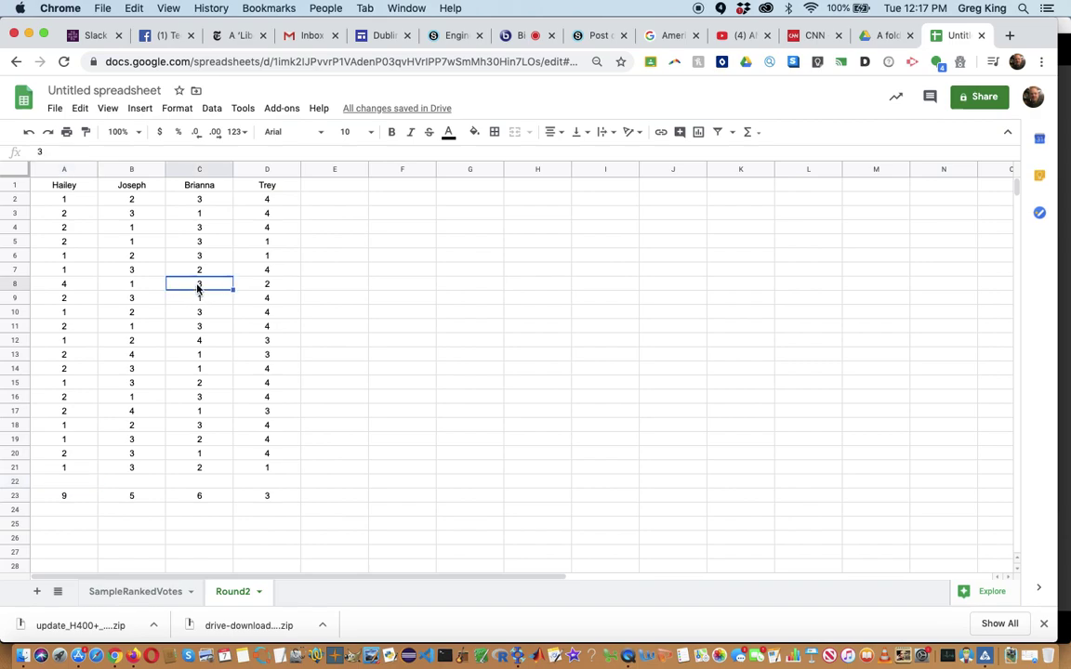
- Re-rank row 8 with Hailey 3 and Brianna 2
text(2)
key(Left)
key(Left)
text(2)
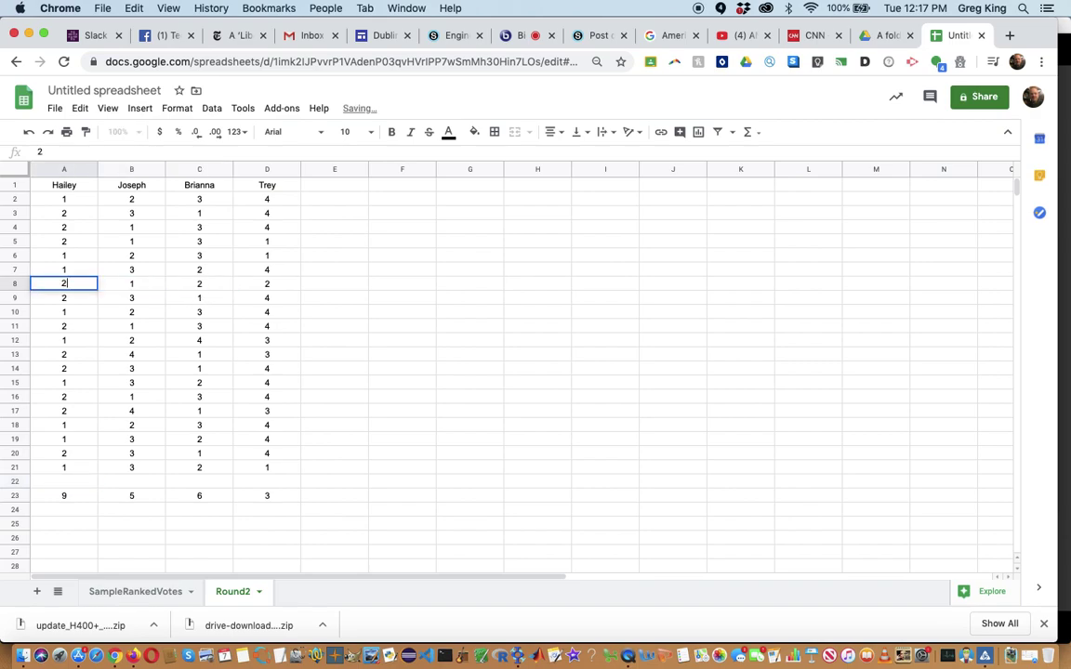
key(BackSpace)
text(3)
key(Return)
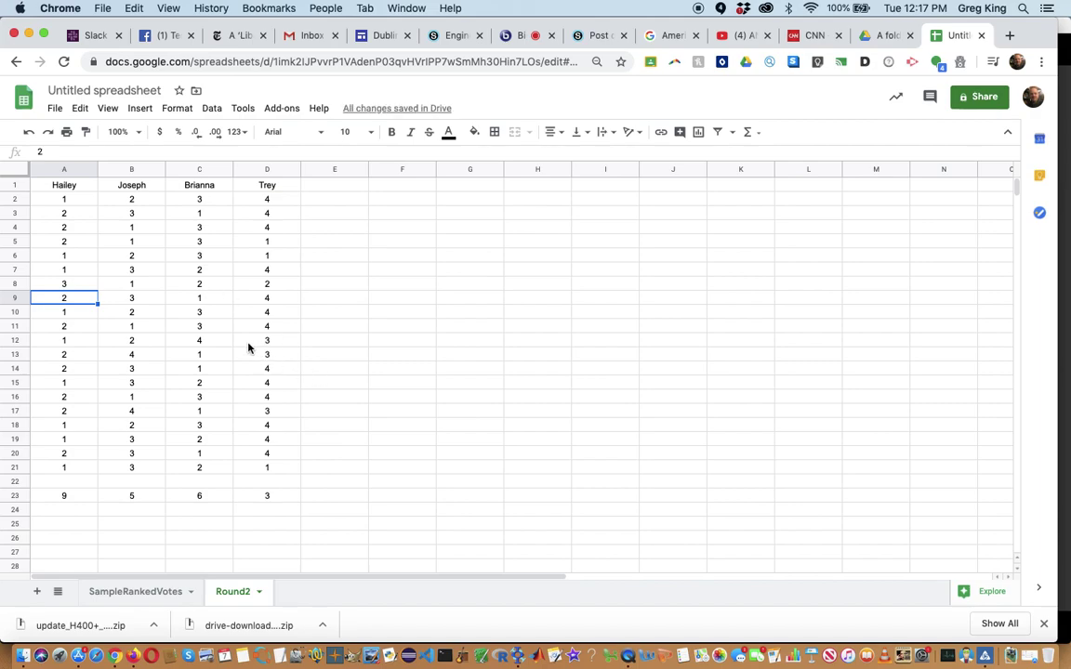
- Change the rank 4 entries in C12, B13 and B17 to 3
click(202, 344)
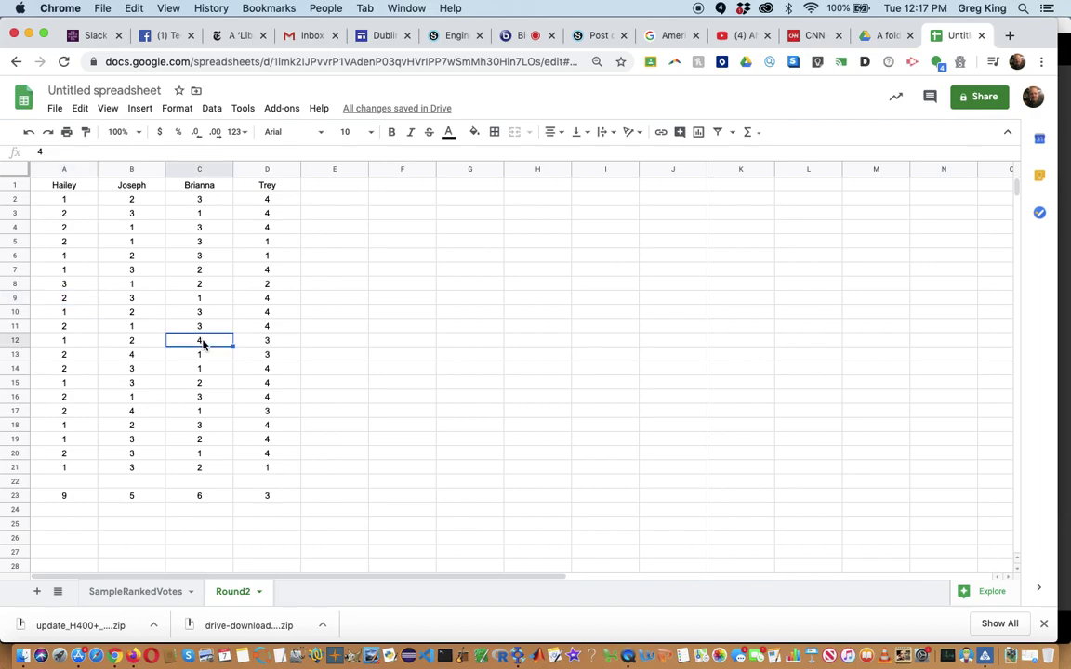
text(3)
key(Return)
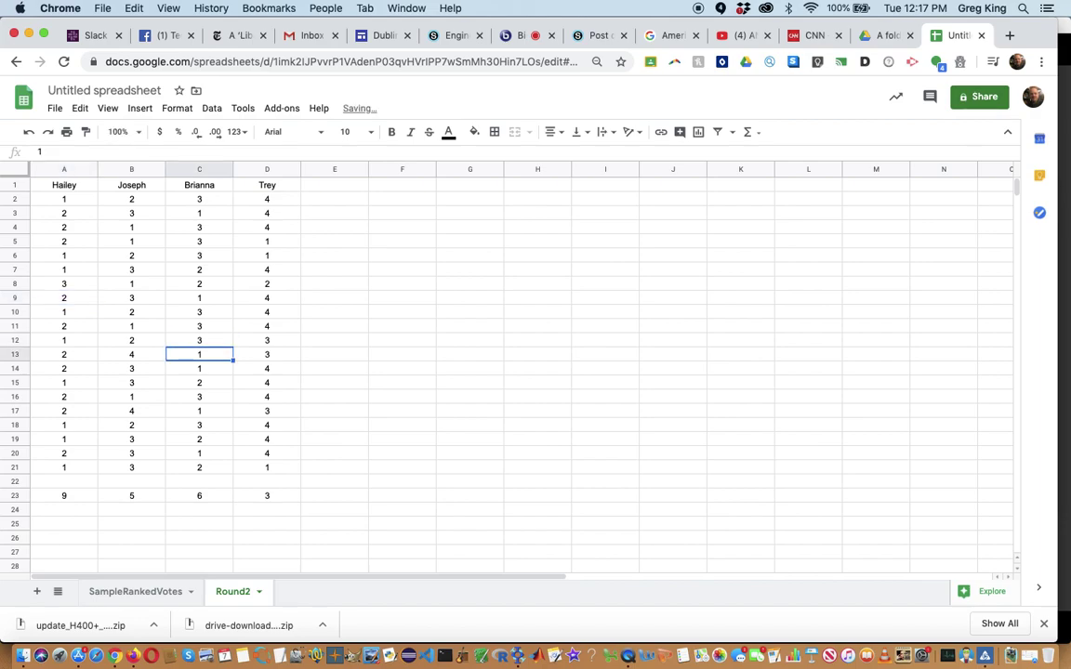
key(Left)
key(Left)
key(Right)
text(3)
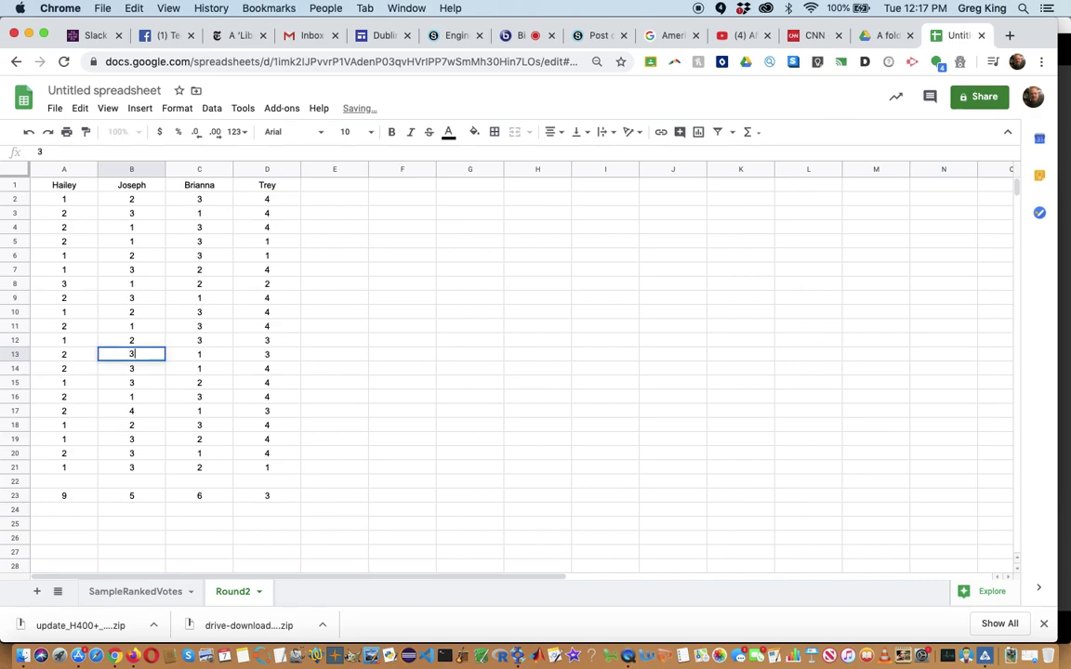
key(Return)
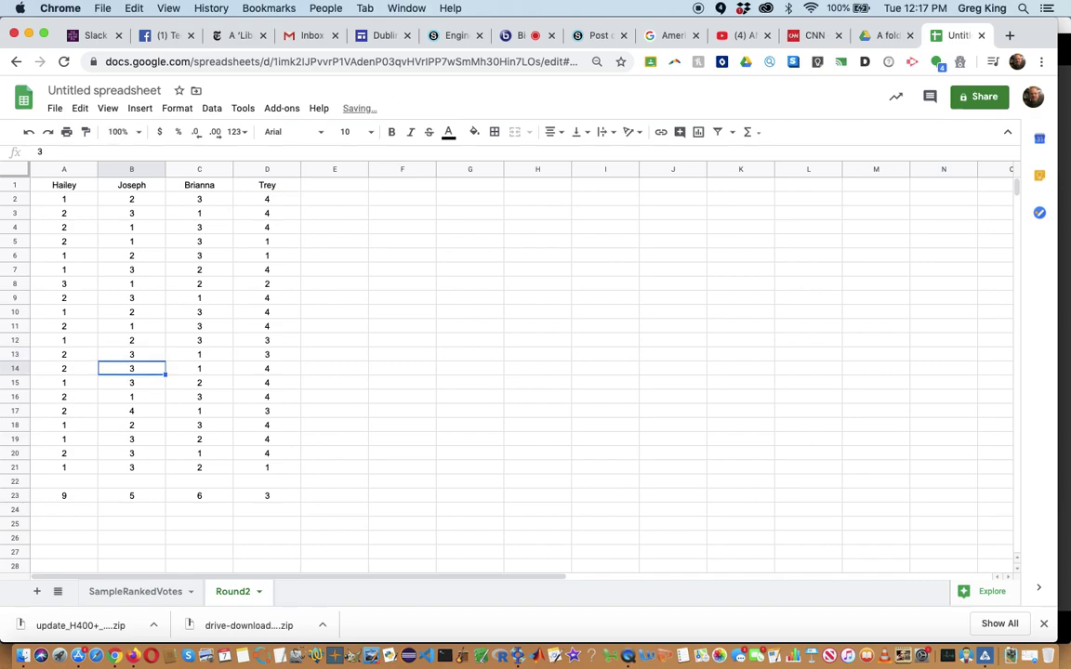
key(Down)
key(Down)
key(Down)
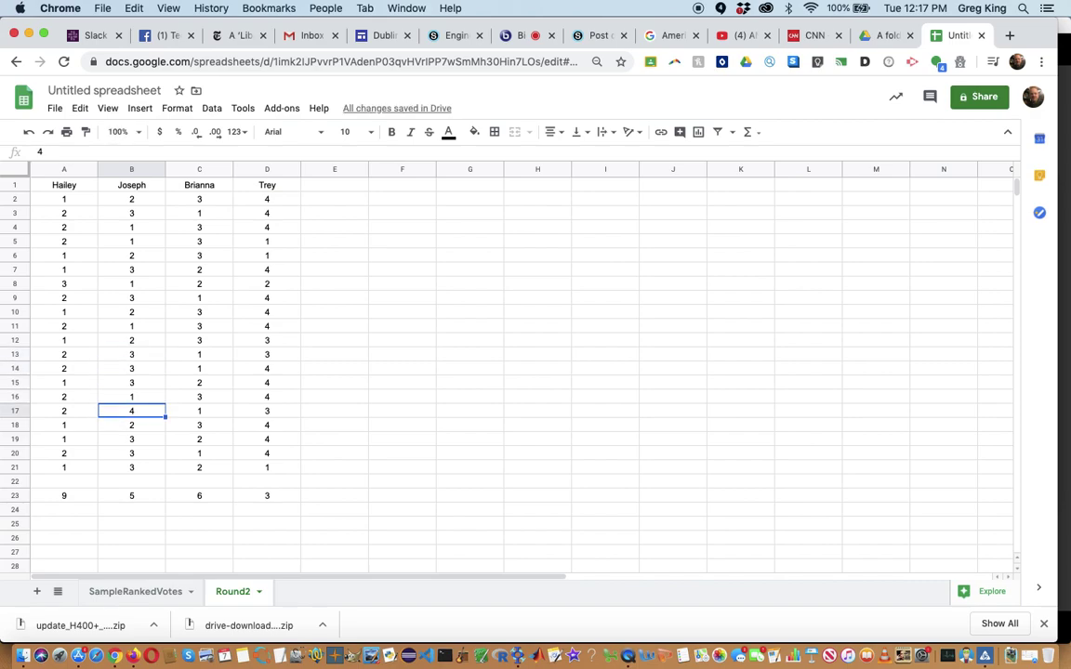
text(3)
key(Return)
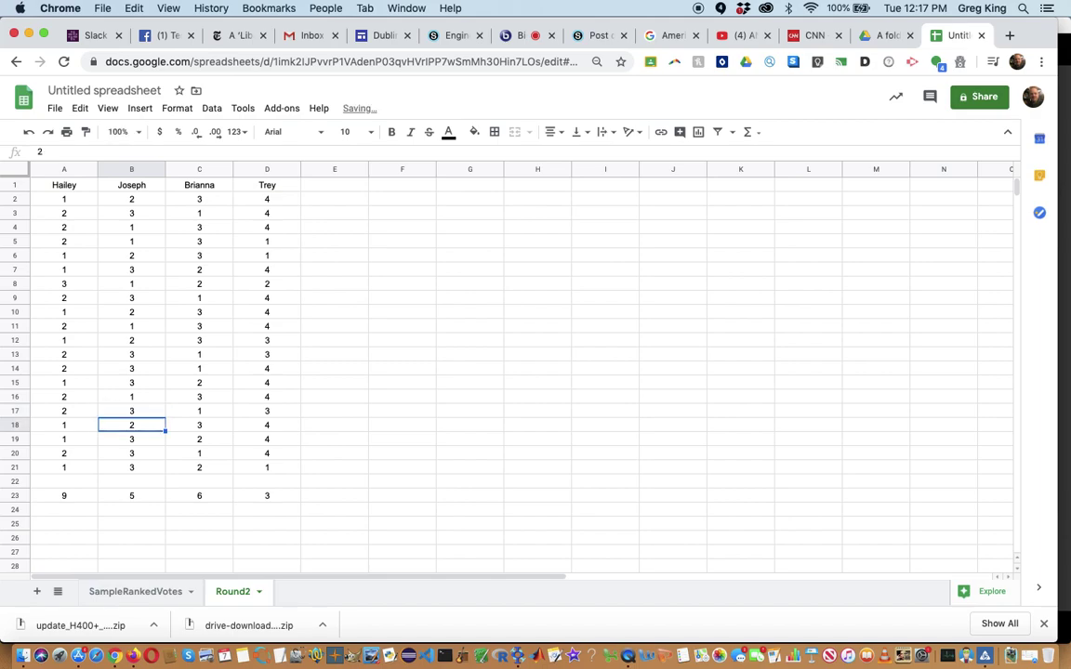
key(Down)
key(Down)
key(Down)
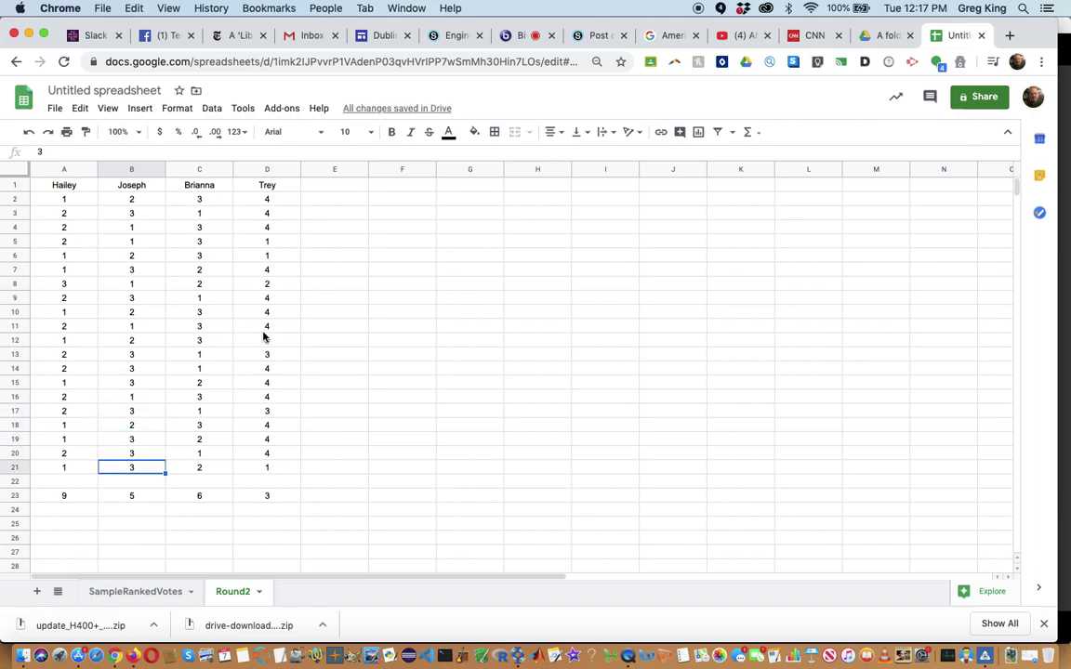
click(246, 170)
- Delete Trey's column D via the Edit menu, leaving tallies 9, 5 and 6
click(80, 108)
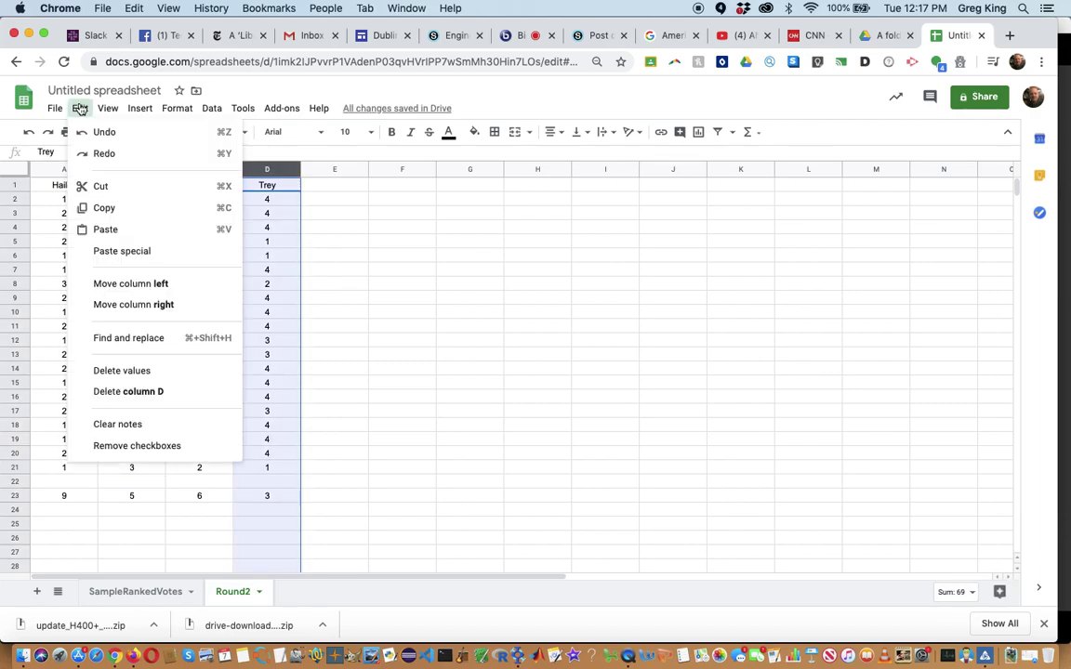
click(137, 392)
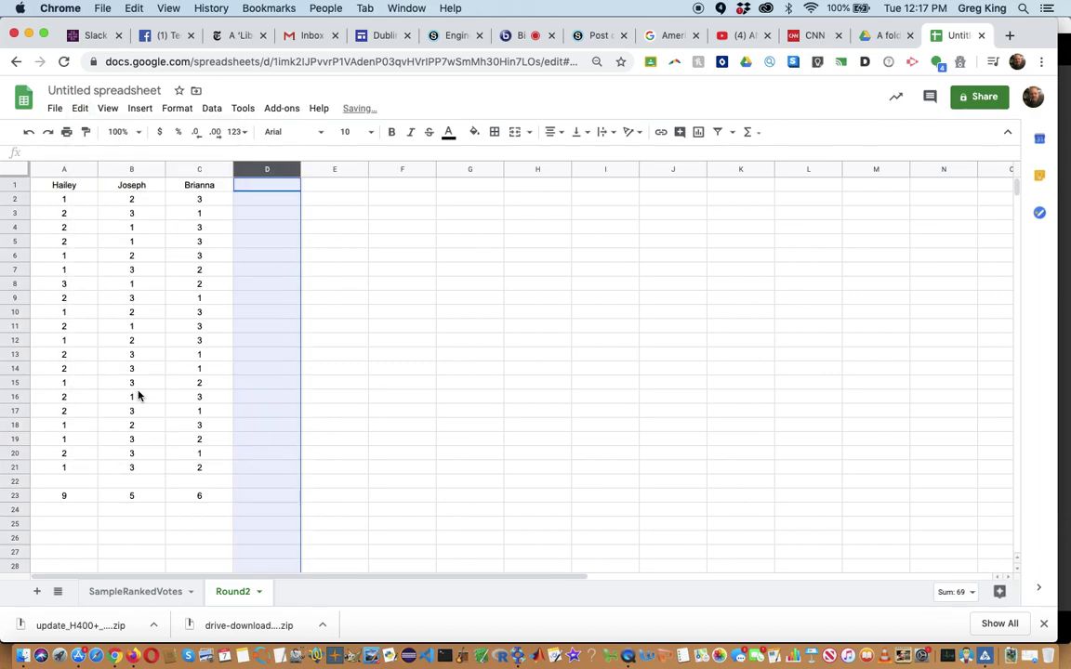
click(354, 481)
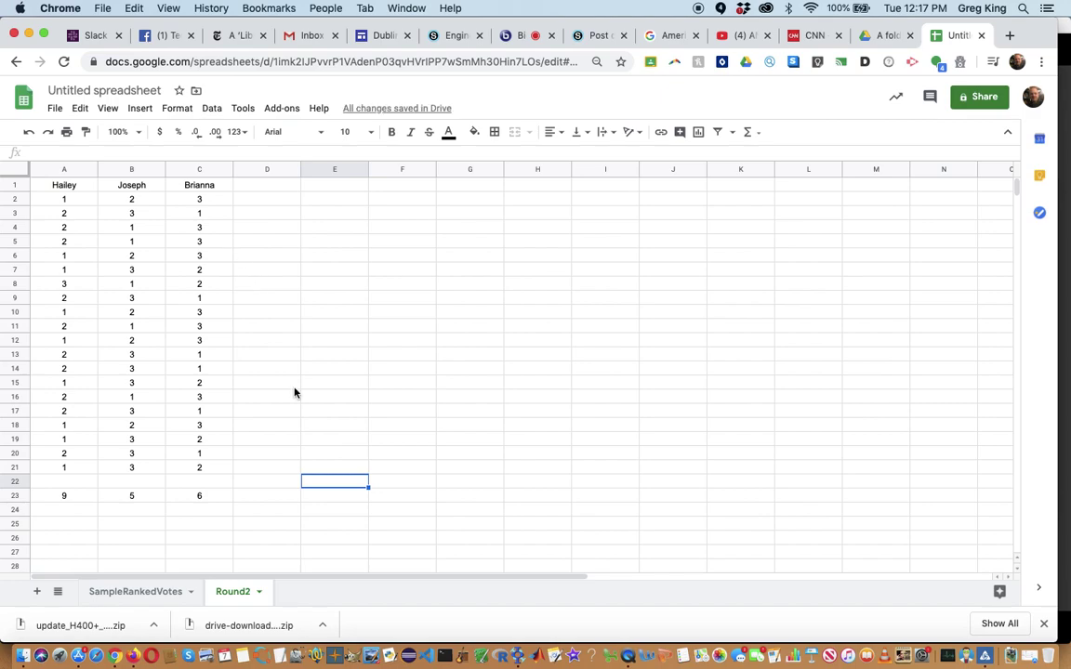